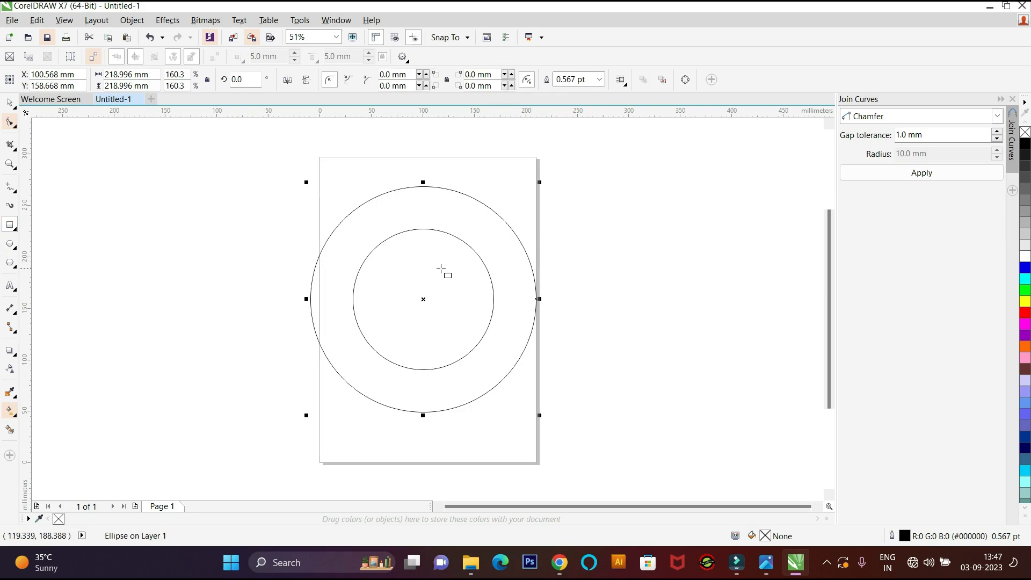
Step: Draw a rectangle about 143 by 66 mm that starts inside the inner circle and crosses the outer circle's right side
mouse_move(441, 291)
mouse_down()
mouse_move(545, 392)
mouse_move(580, 340)
mouse_move(589, 358)
mouse_up()
drag(515, 325, 519, 305)
key(Delete)
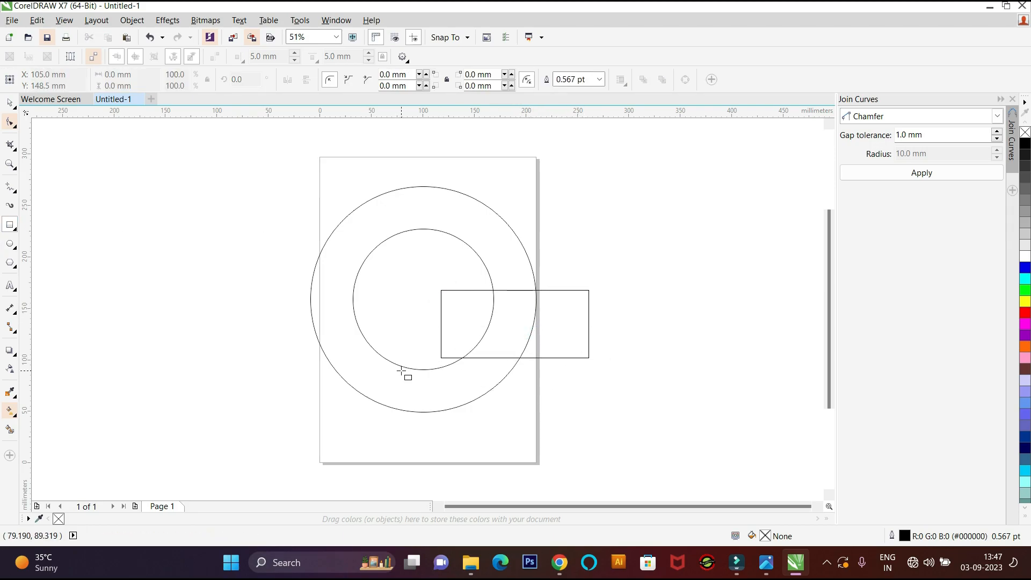
Step: Move the rectangle up until it is vertically centred on the two circles, still crossing the ring's right side
key(space)
drag(419, 276, 720, 346)
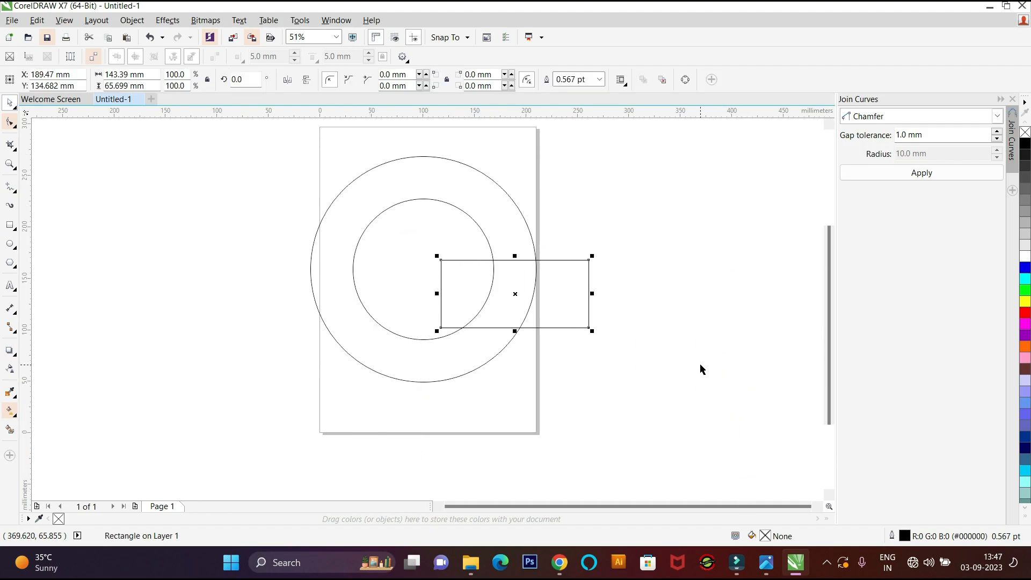
mouse_move(516, 294)
mouse_down()
mouse_move(512, 252)
mouse_move(517, 261)
mouse_move(437, 260)
mouse_move(423, 277)
mouse_move(421, 260)
mouse_move(421, 274)
mouse_move(510, 283)
mouse_up()
click(718, 208)
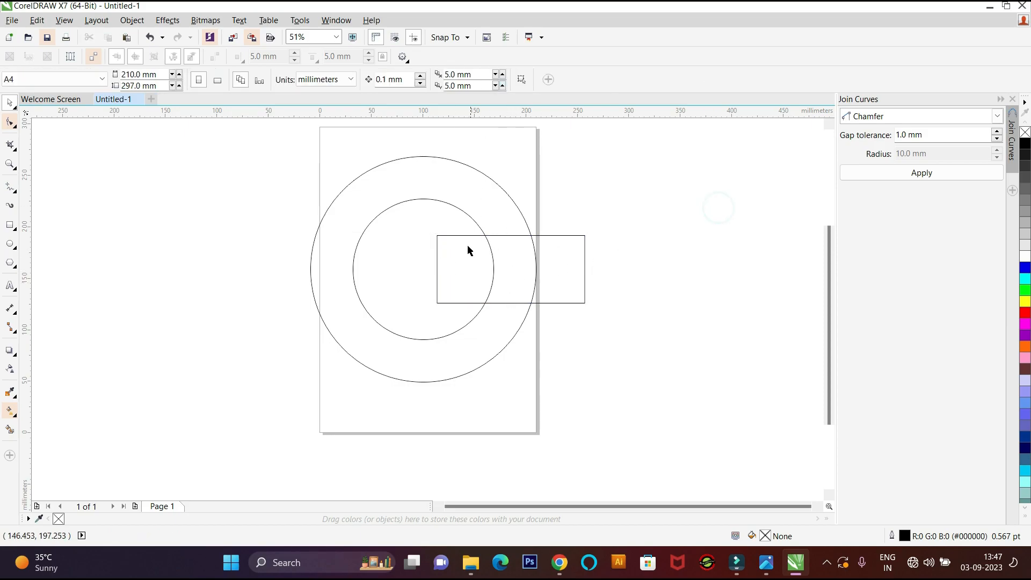
scroll(471, 230, down, 1)
scroll(457, 280, up, 1)
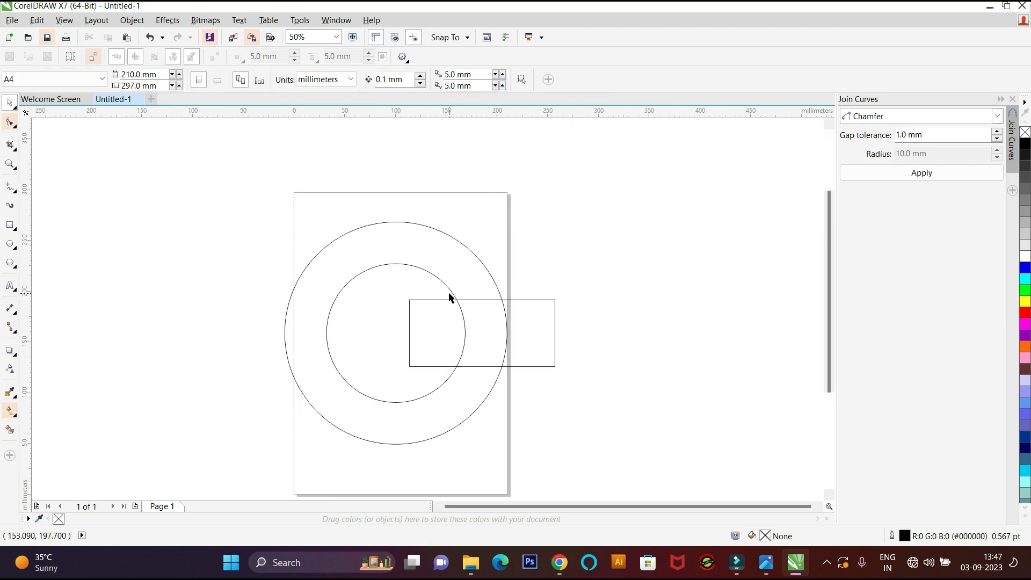
key(ctrl+a)
click(353, 79)
key(ctrl+z)
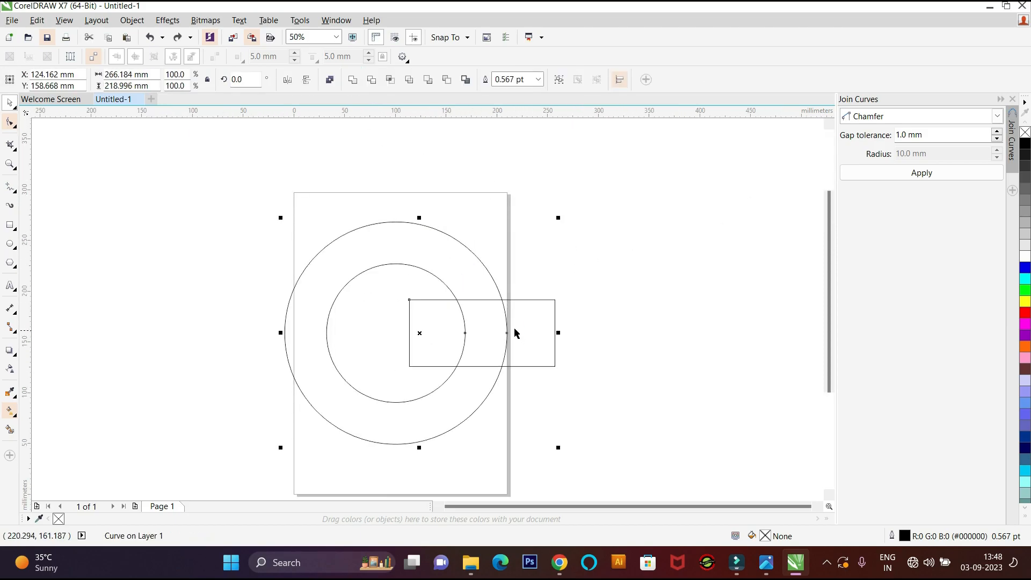
Step: Smart-fill the ring area outside the rectangle in yellow and move the resulting C shape to the left of the page
click(9, 430)
click(379, 248)
click(12, 105)
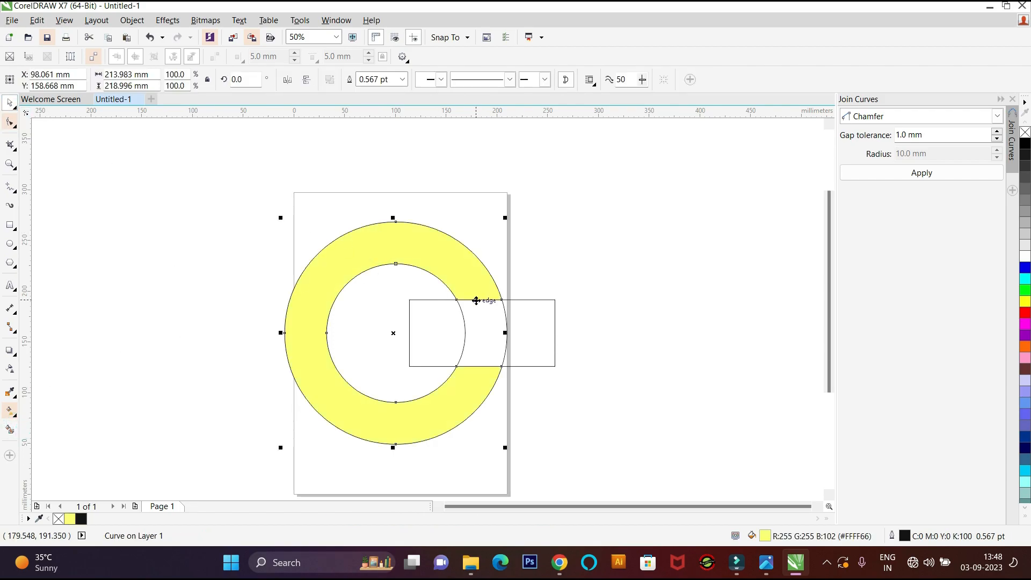
drag(394, 333, 140, 329)
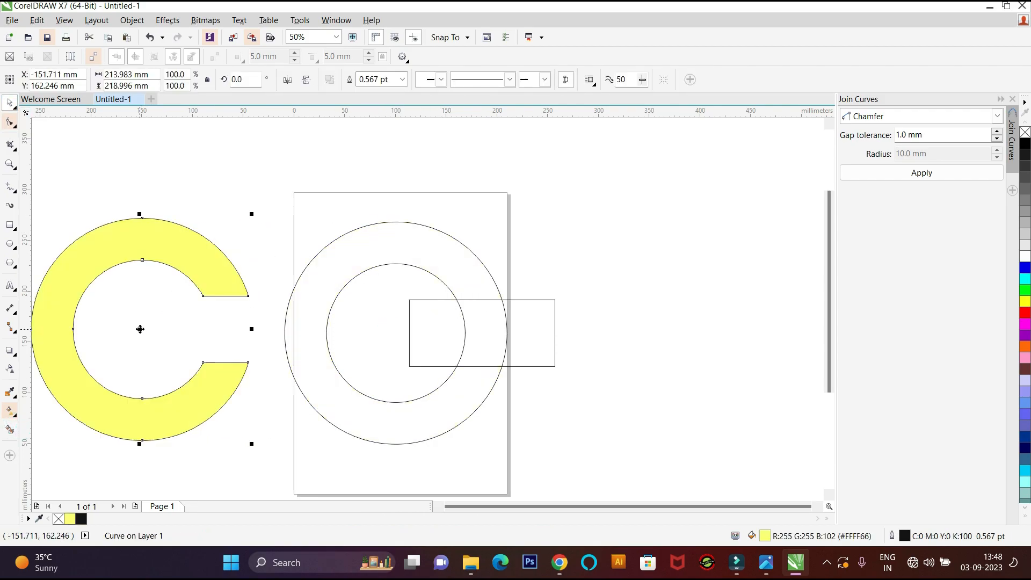
Step: Delete the original two circles and the rectangle, keeping only the yellow C shape
drag(256, 184, 633, 490)
key(Delete)
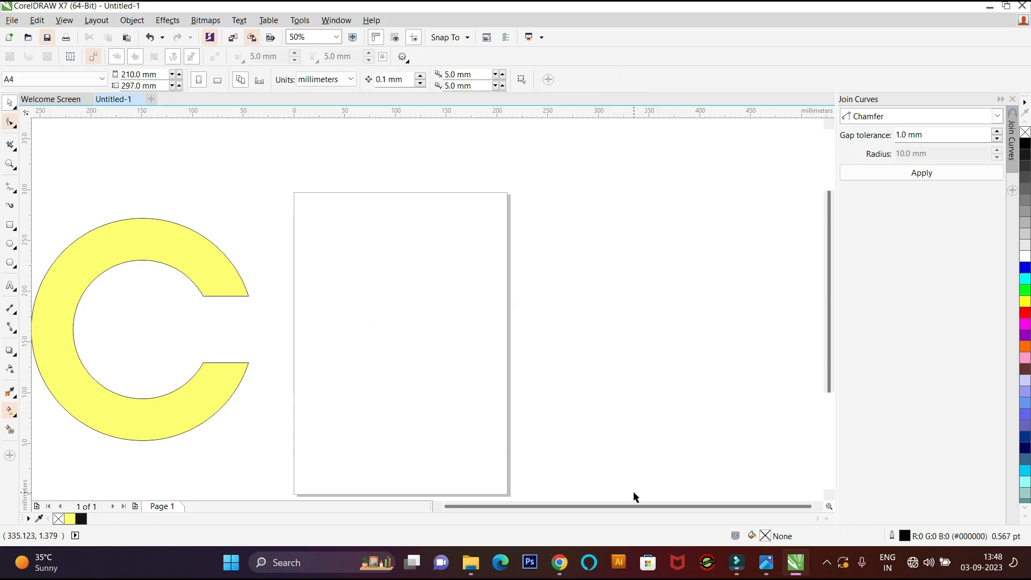
scroll(134, 333, down, 1)
scroll(235, 315, up, 2)
Step: With the Shape tool, curve the straight edge at the C's upper opening and raise its inner corner, undoing the last node change
click(235, 311)
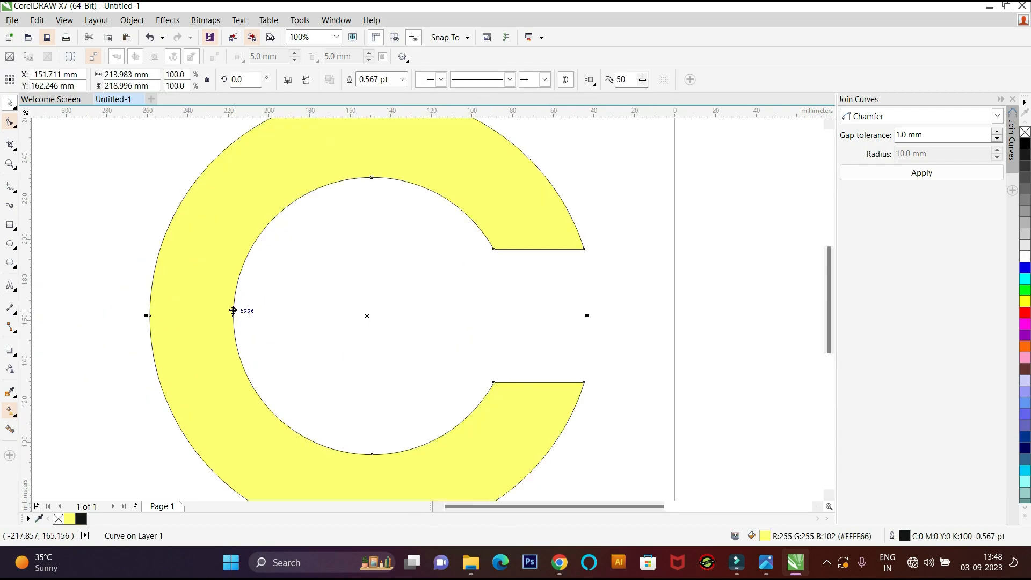
scroll(235, 311, down, 2)
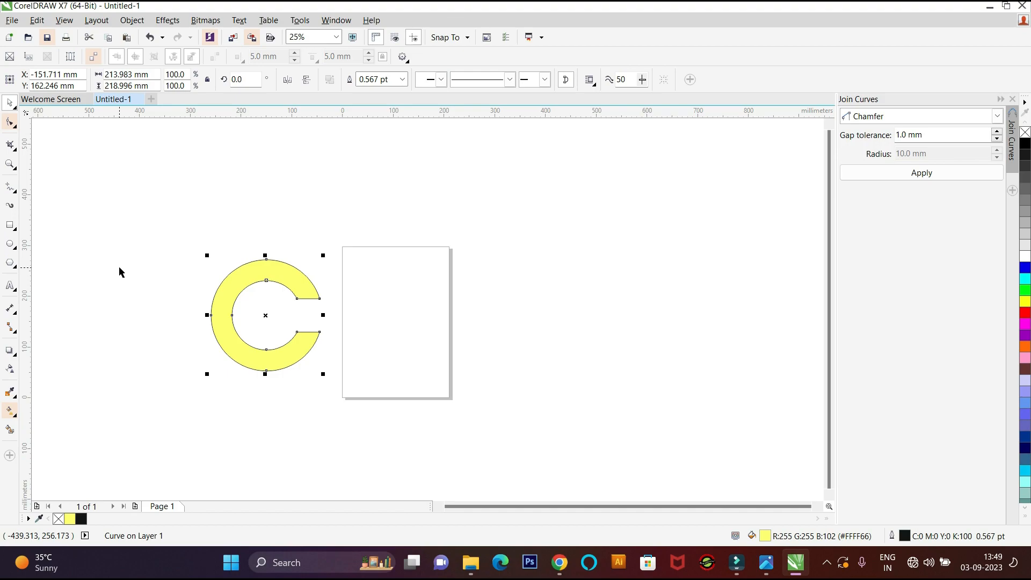
scroll(299, 298, up, 2)
key(F10)
drag(304, 299, 272, 246)
click(425, 230)
scroll(322, 293, down, 1)
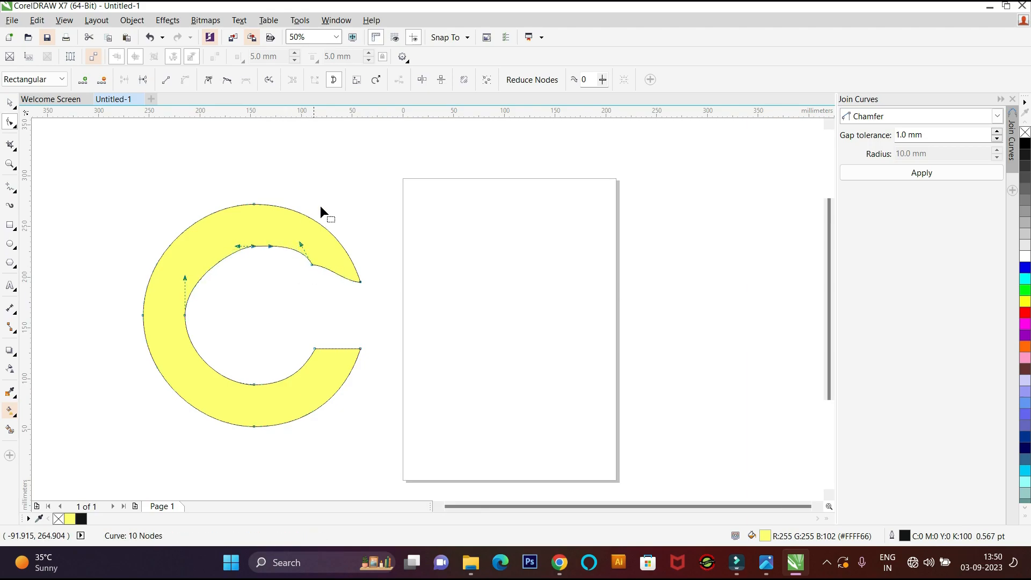
key(ctrl+z)
scroll(306, 252, up, 1)
scroll(298, 266, down, 2)
scroll(306, 312, up, 2)
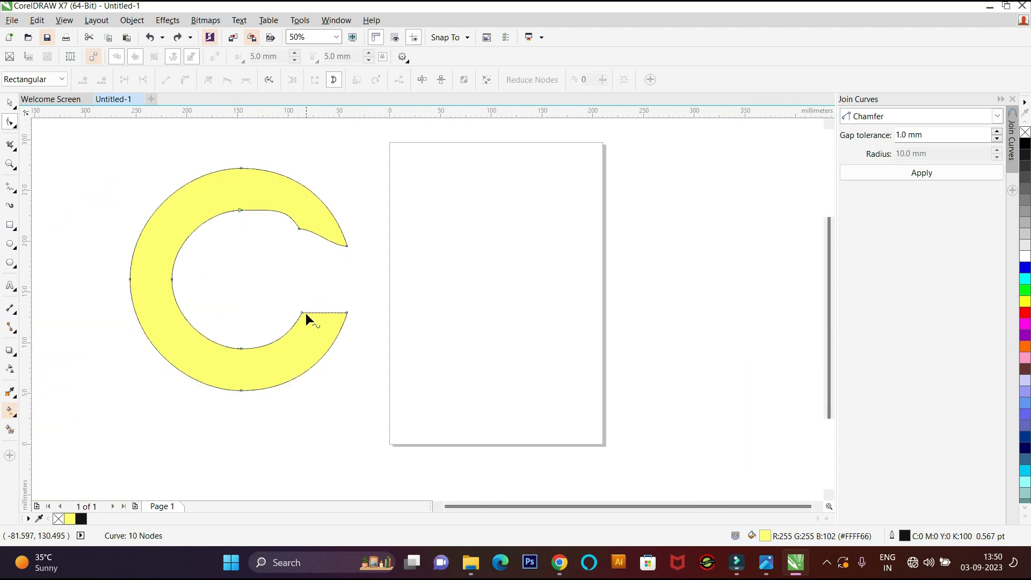
Step: Convert the straight edge at the C's lower opening to a curve and pull its inner corner downward
drag(149, 253, 522, 525)
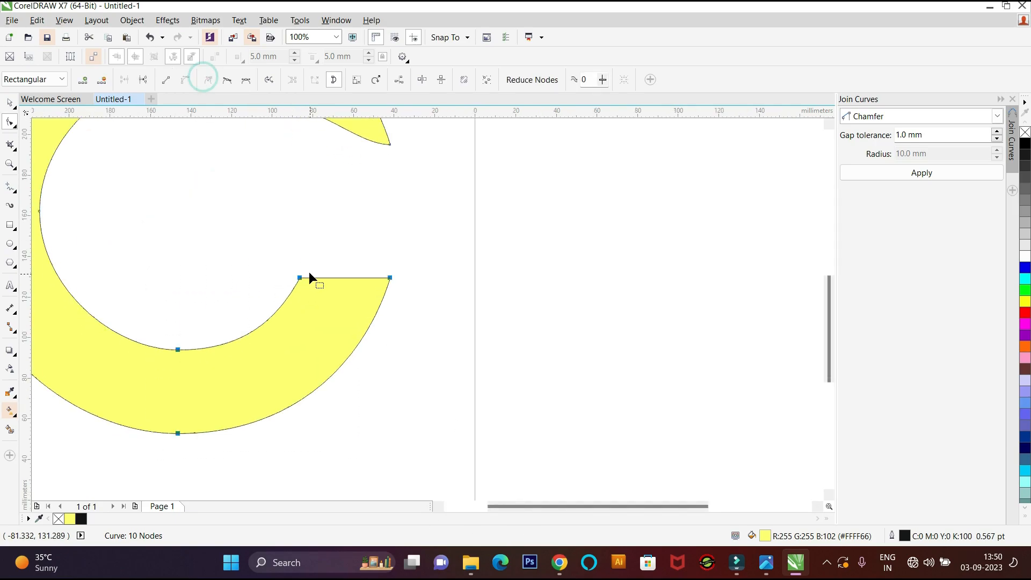
mouse_move(302, 280)
mouse_down()
mouse_move(295, 299)
mouse_move(299, 283)
mouse_up()
scroll(306, 300, down, 2)
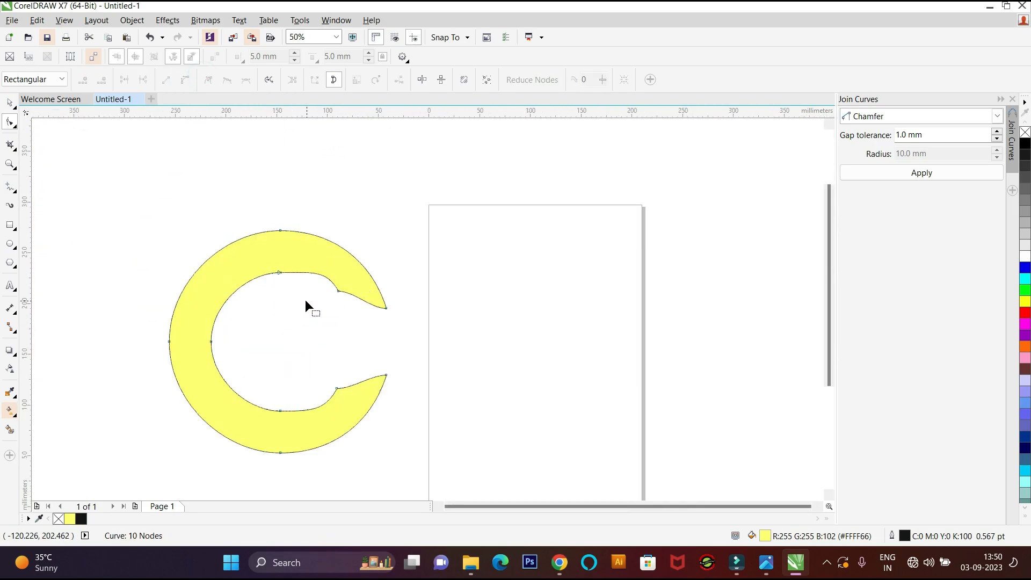
Step: Remove the bottom node of the C's inner edge and adjust the lower opening's nodes and handles into a rounder bend
scroll(336, 388, up, 2)
click(222, 433)
drag(315, 432, 312, 436)
drag(337, 389, 374, 368)
drag(289, 433, 266, 443)
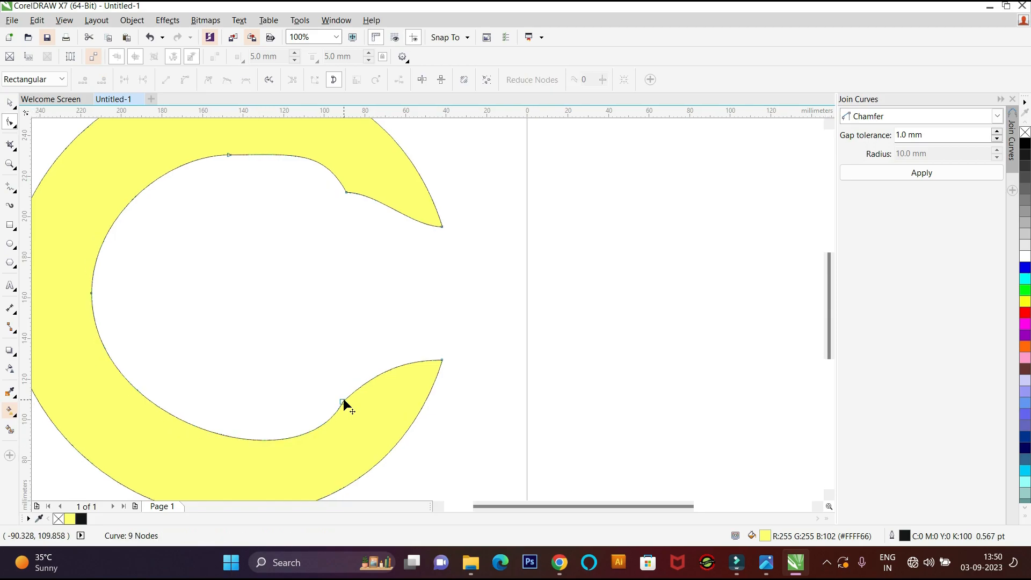
Step: Replace the lower inner corner node with a new node nearer the bottom and adjust the handles into a smooth S-curve
double_click(344, 400)
key(ctrl+z)
click(318, 343)
double_click(292, 436)
double_click(342, 401)
click(293, 437)
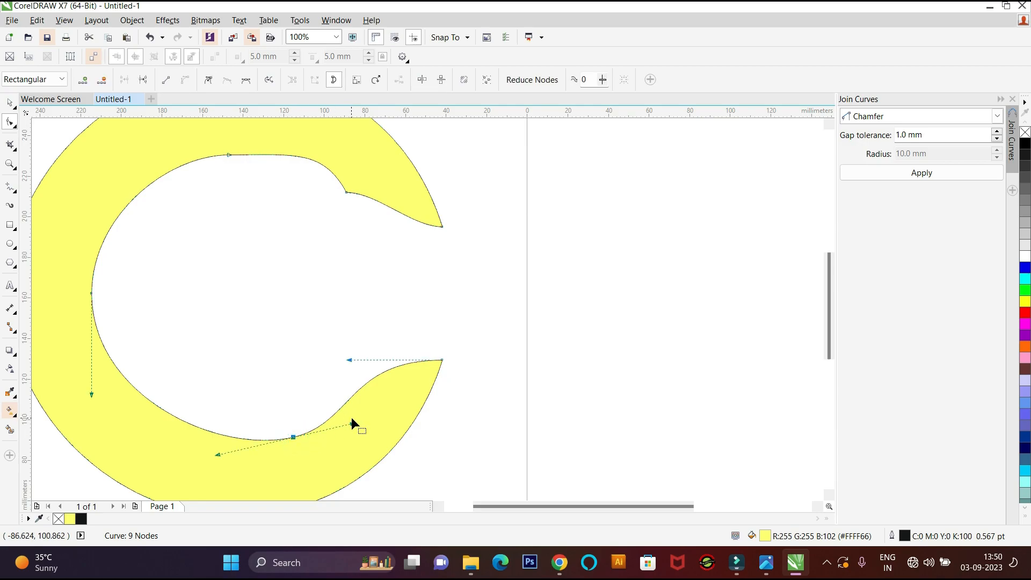
drag(349, 360, 370, 355)
click(333, 345)
scroll(427, 414, down, 1)
scroll(403, 230, up, 1)
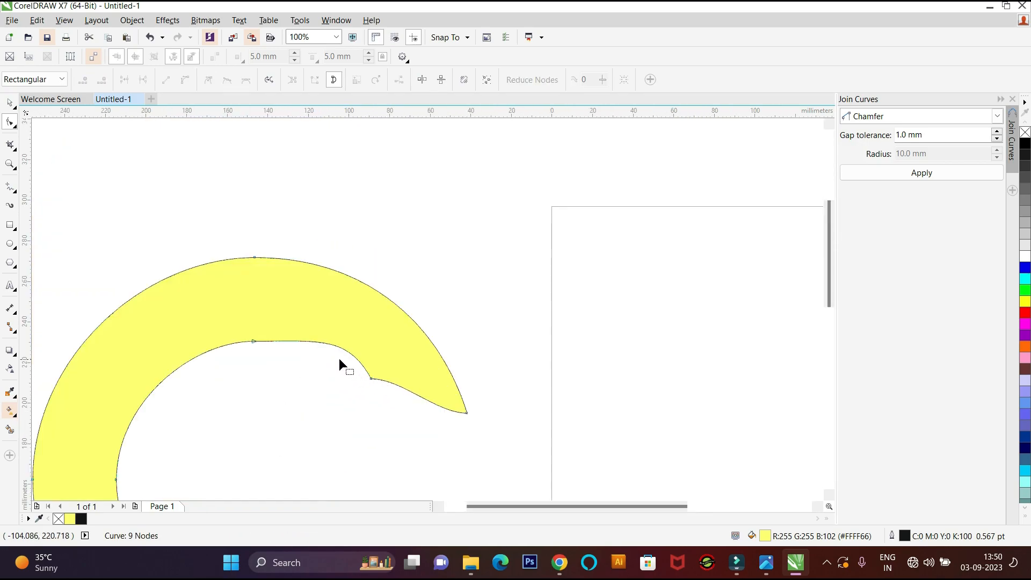
Step: Remove the upper inner corner node and adjust the handles so the C's upper opening becomes a smooth S-curve
click(253, 341)
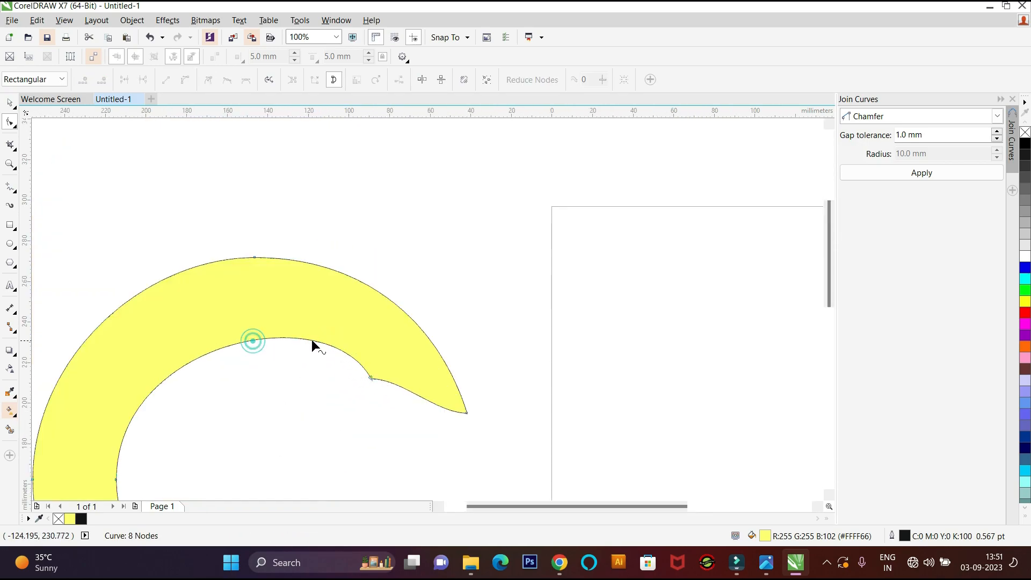
scroll(260, 359, down, 1)
double_click(343, 359)
click(265, 344)
click(331, 318)
drag(350, 377, 344, 392)
click(398, 245)
scroll(360, 281, down, 1)
scroll(376, 325, up, 1)
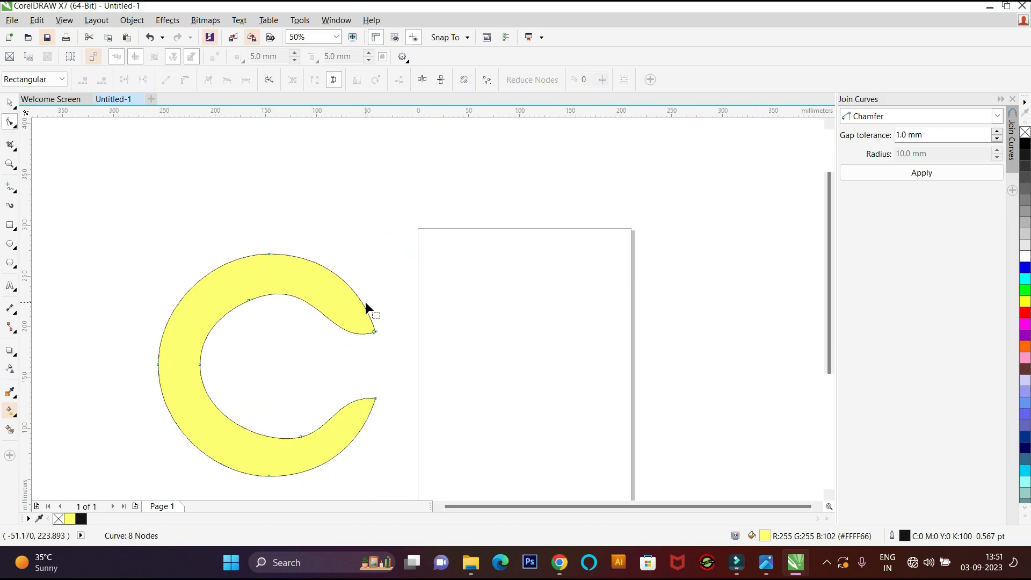
Step: Fine-tune the bend of the C's upper inner edge at the node beside its top, then deselect the shape
click(249, 301)
click(327, 347)
click(340, 281)
scroll(341, 282, down, 1)
scroll(285, 334, up, 1)
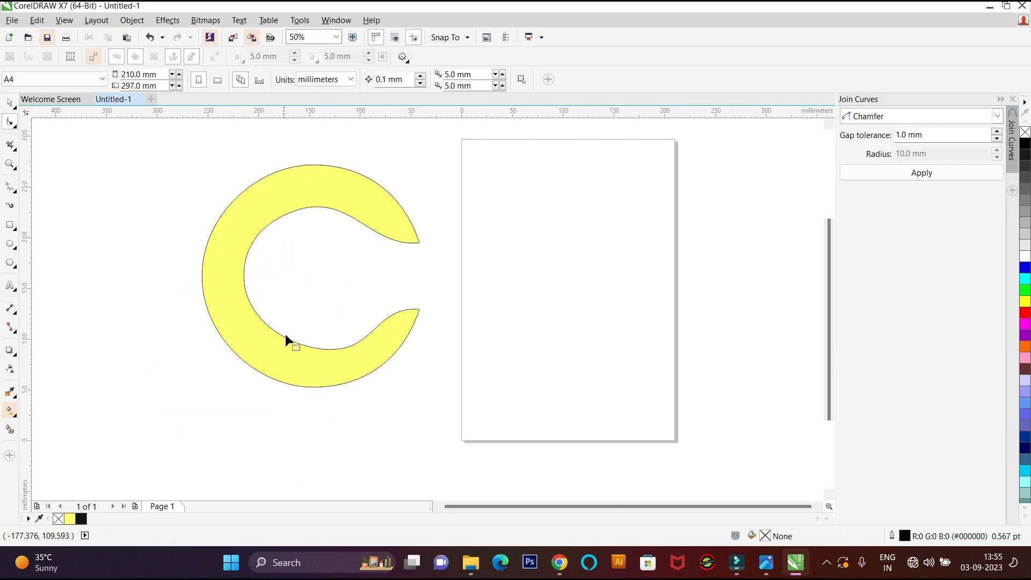
Step: Add a node on the C's upper inner edge near the opening and reposition it and its handles
click(339, 346)
scroll(339, 343, up, 1)
scroll(348, 338, down, 1)
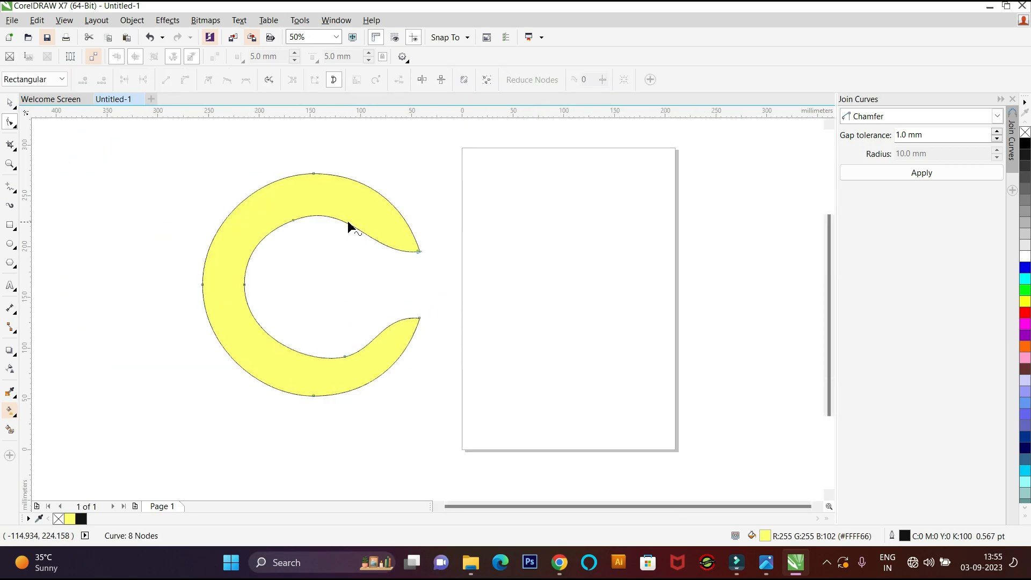
double_click(366, 235)
drag(377, 245, 386, 247)
scroll(381, 236, up, 3)
drag(374, 212, 422, 229)
scroll(403, 234, down, 3)
scroll(408, 236, up, 2)
drag(440, 283, 444, 293)
click(384, 285)
scroll(384, 286, down, 2)
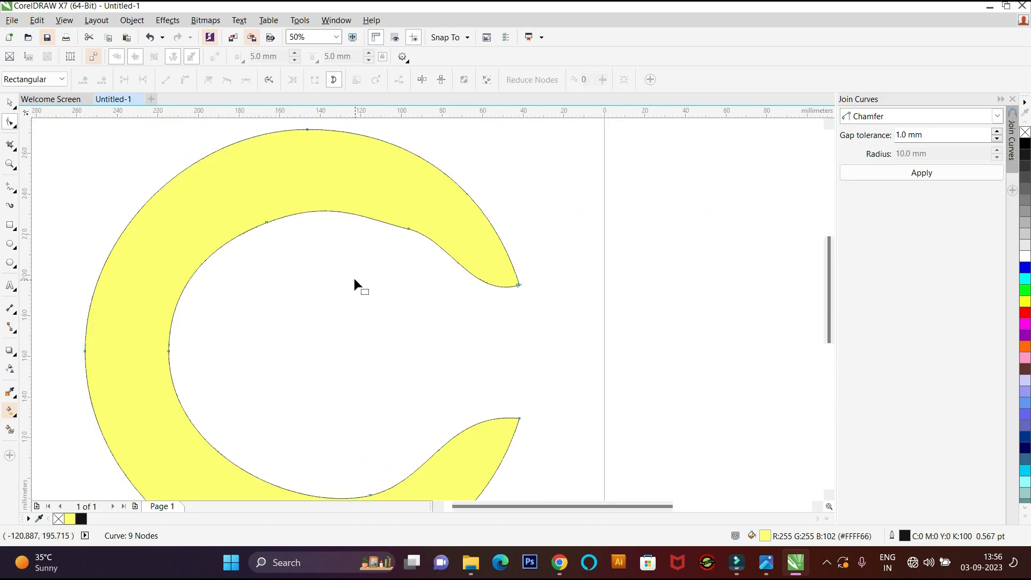
Step: Remove the extra node left of the inner edge's top and smooth the remaining upper inner curve
click(397, 252)
mouse_move(375, 245)
mouse_down()
mouse_move(354, 235)
mouse_move(363, 240)
mouse_up()
double_click(353, 269)
click(423, 275)
click(315, 200)
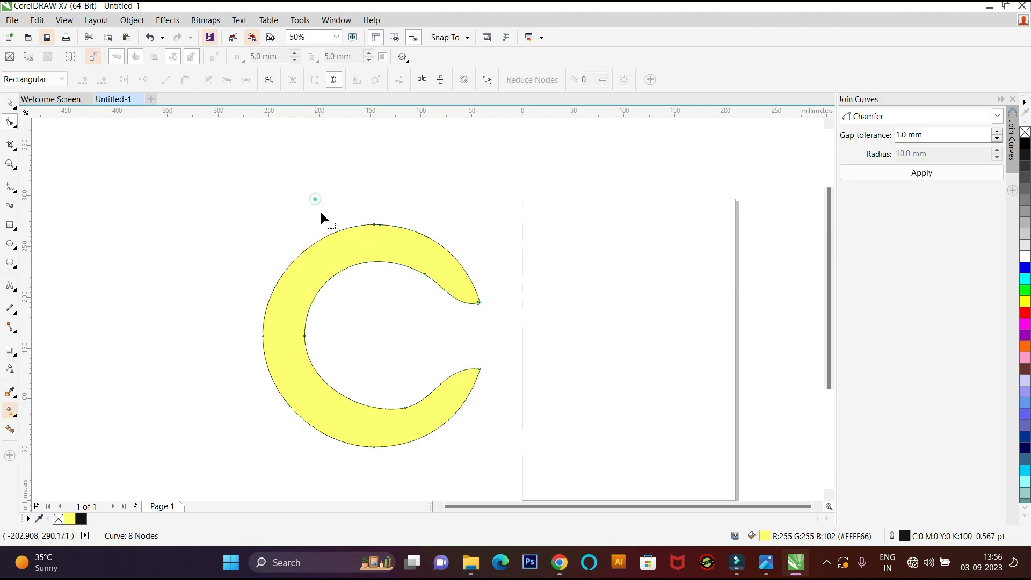
scroll(367, 290, down, 1)
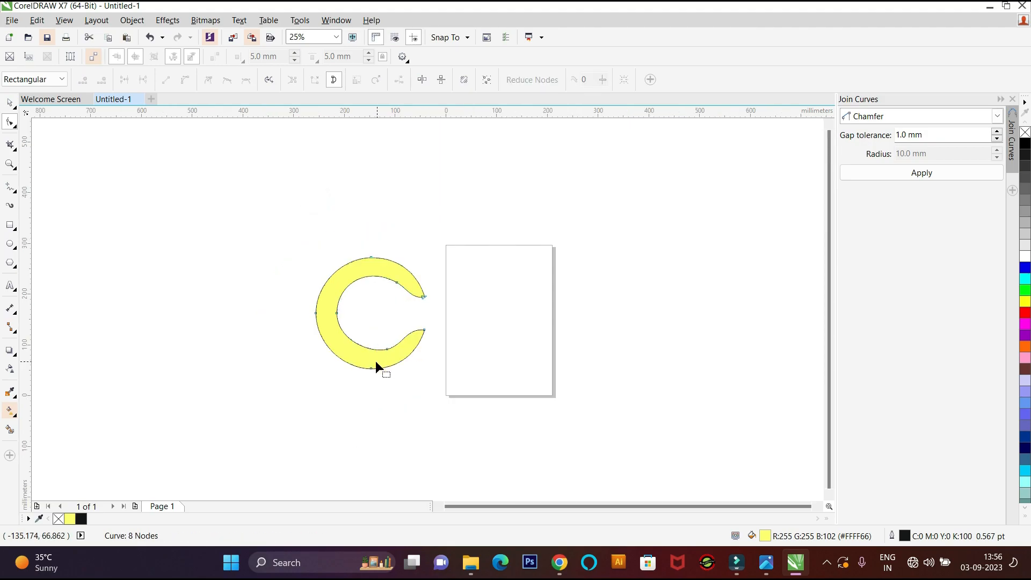
Step: Remove the C shape's yellow fill so only its outline remains, and activate the Pen tool
click(18, 195)
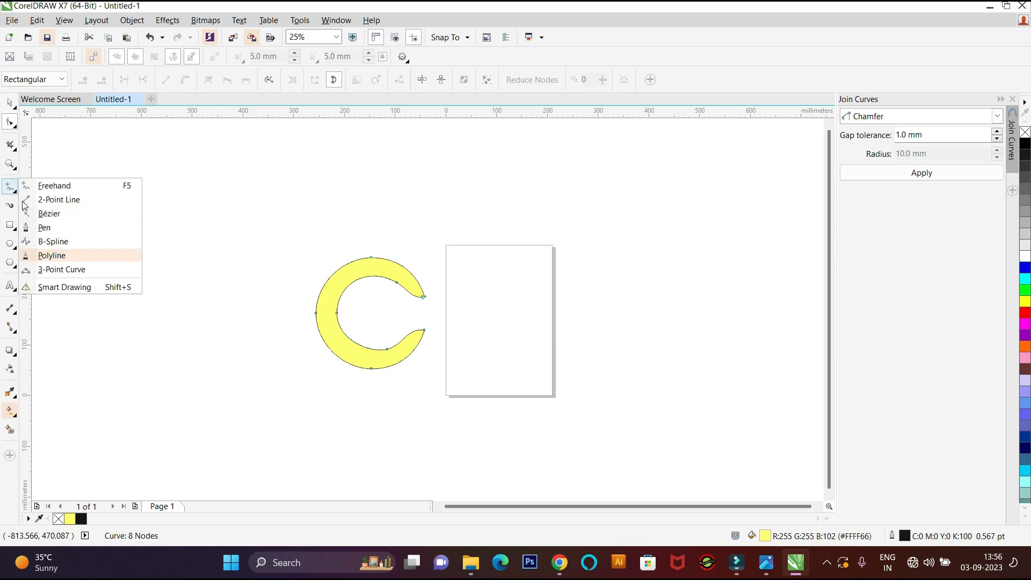
click(40, 225)
click(1024, 132)
scroll(337, 390, down, 1)
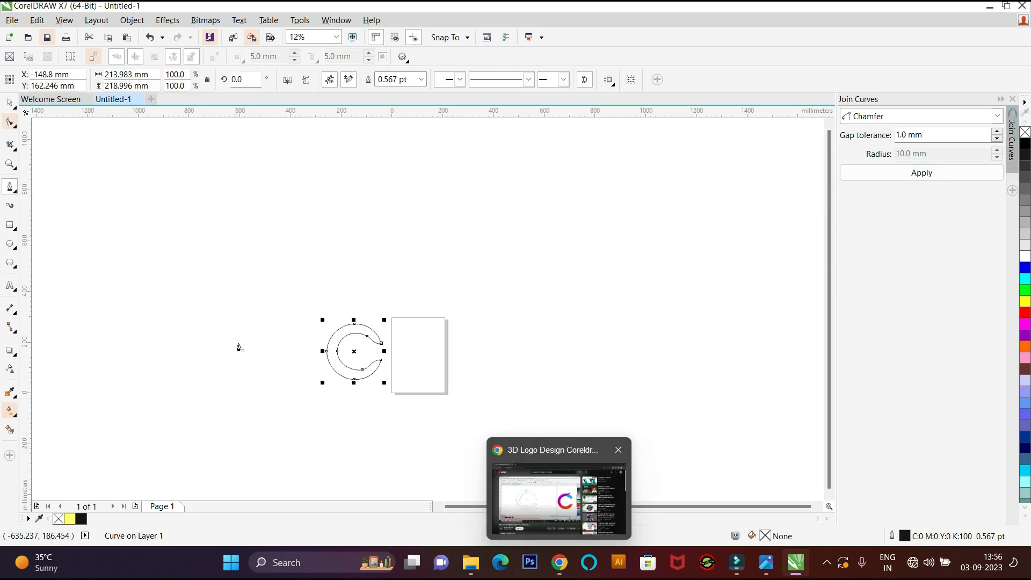
scroll(317, 350, up, 1)
scroll(340, 363, up, 3)
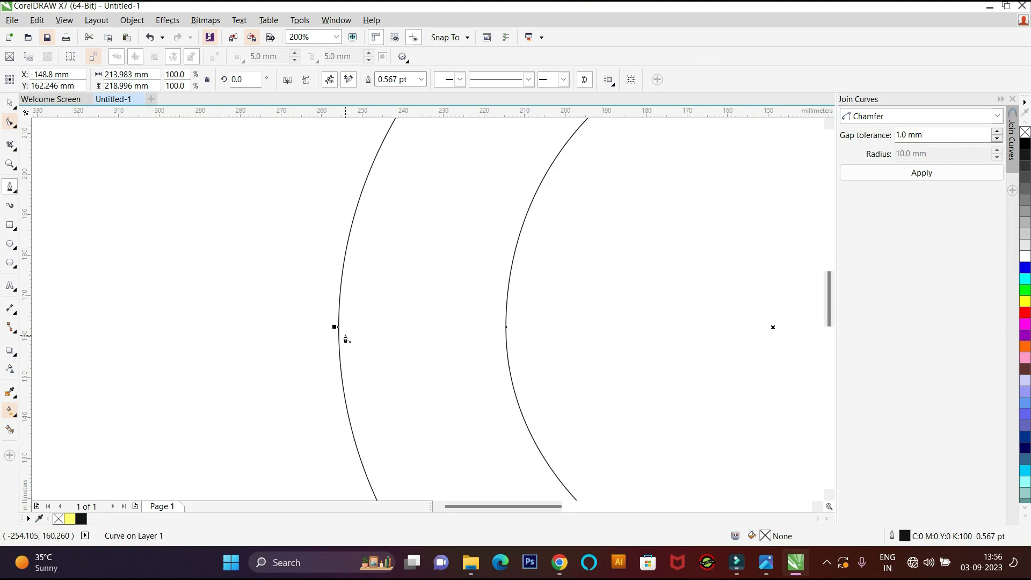
Step: Draw two straight Pen lines from the C's leftmost outer edge, one to its lower tip and one to the inner edge's bottom
click(345, 336)
scroll(343, 334, down, 3)
scroll(388, 357, up, 2)
double_click(489, 294)
scroll(58, 219, up, 2)
click(58, 249)
scroll(100, 298, down, 3)
scroll(246, 359, up, 1)
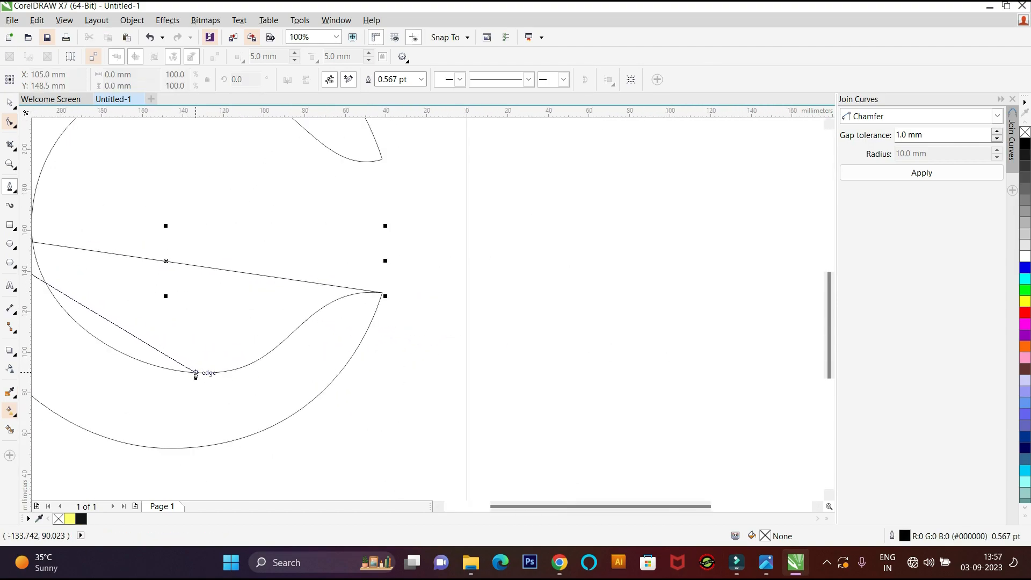
double_click(196, 372)
scroll(352, 341, down, 1)
Step: Select the nodes of the two straight Pen lines and convert their segments to curves
key(F10)
shift+click(301, 303)
drag(71, 227, 405, 320)
click(329, 292)
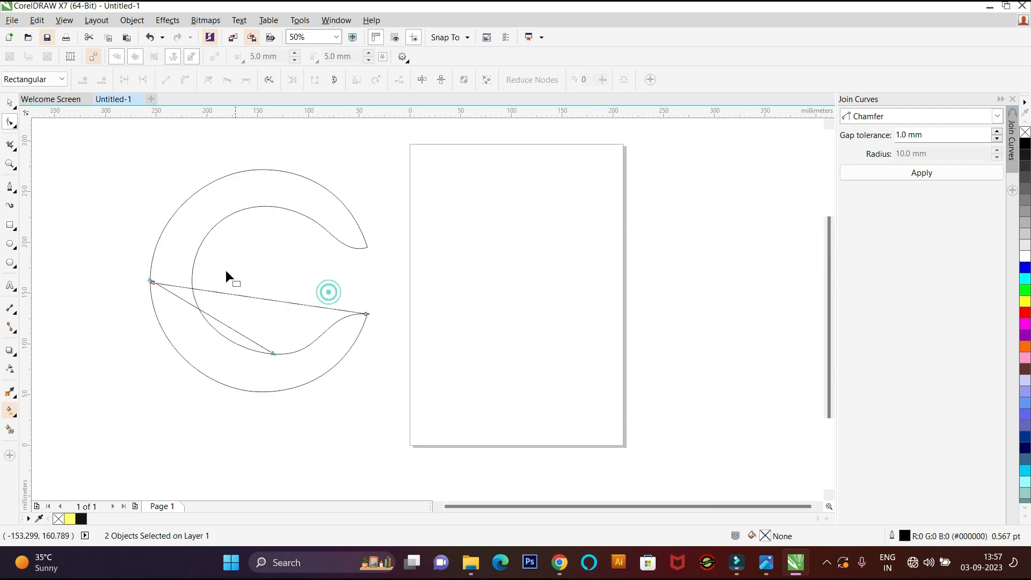
click(10, 102)
click(298, 277)
click(289, 303)
click(10, 121)
click(193, 278)
click(111, 218)
Step: Bend the longer line into an arc just inside the C's lower outer edge, and bow the shorter line downward
drag(263, 301, 258, 368)
click(151, 281)
drag(129, 367, 175, 392)
drag(344, 407, 315, 411)
click(402, 341)
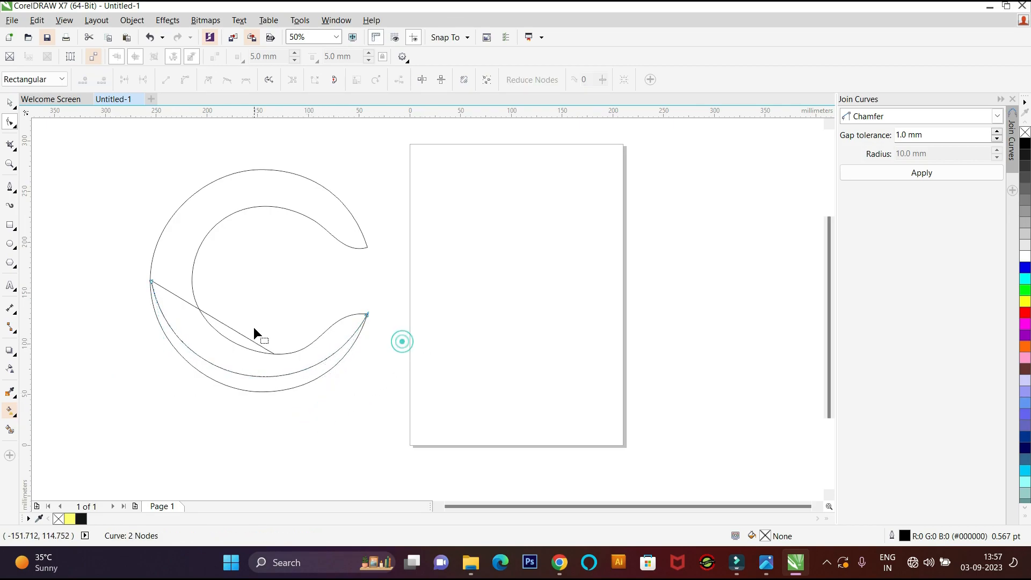
drag(222, 323, 215, 354)
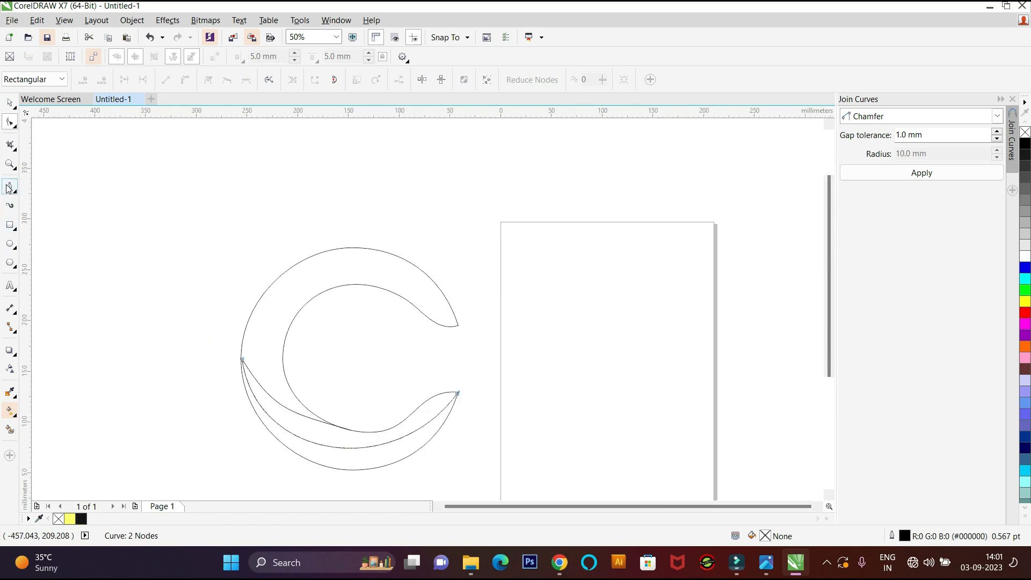
Step: Draw straight Pen segments from the C's inner left edge to a tip beyond its upper right, down through the left arm, to the outer left edge
click(9, 188)
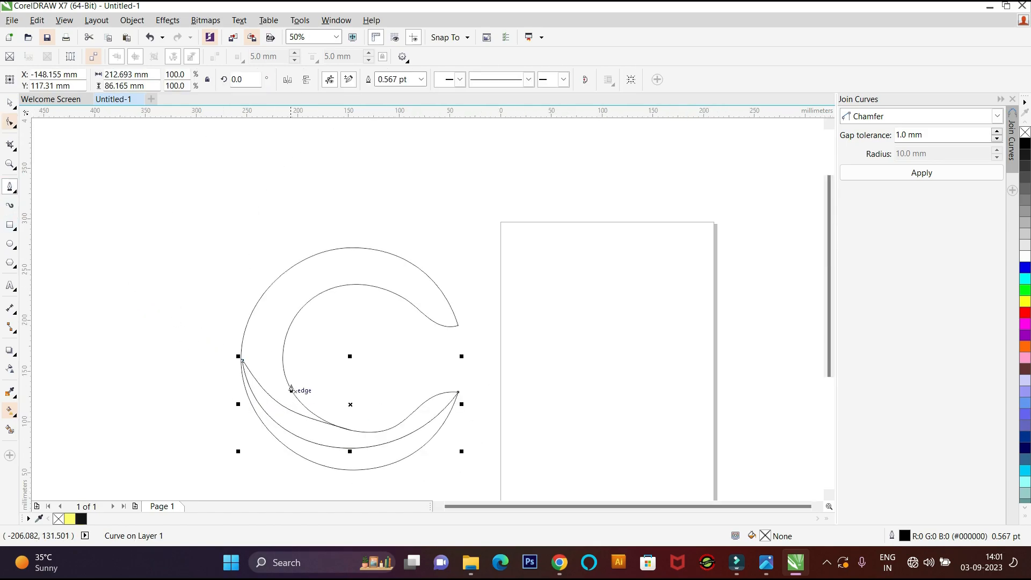
click(283, 359)
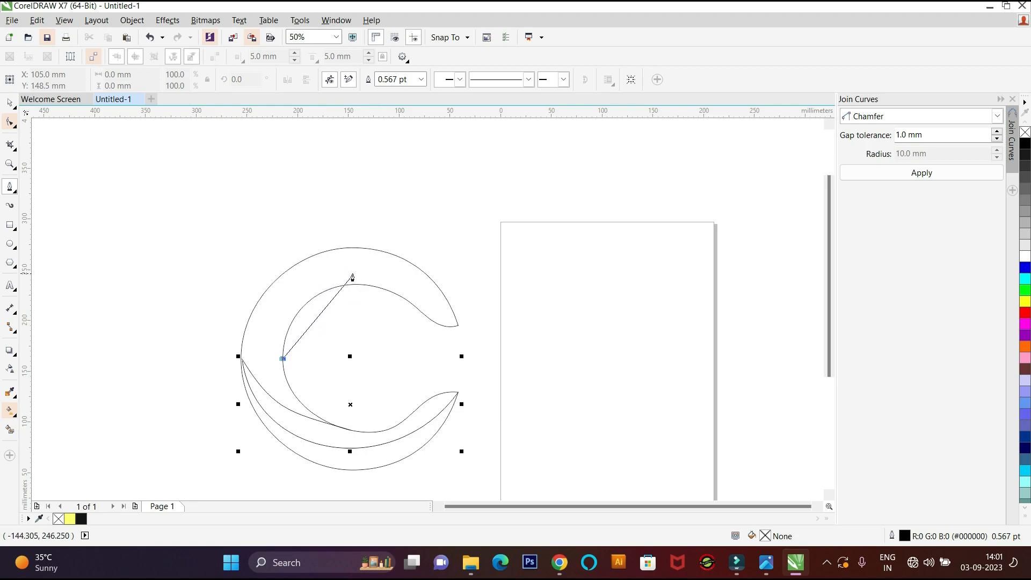
click(413, 223)
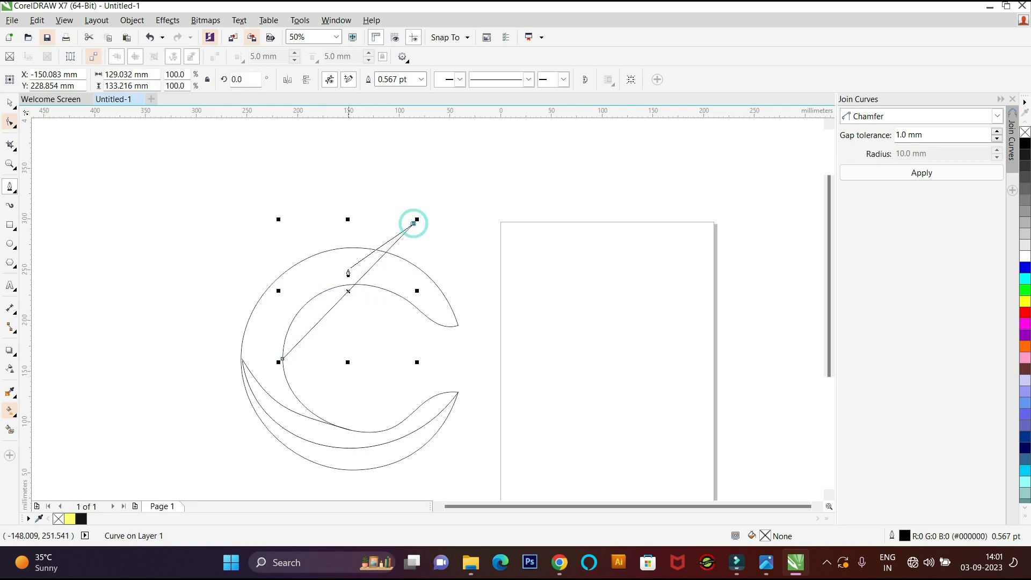
click(269, 326)
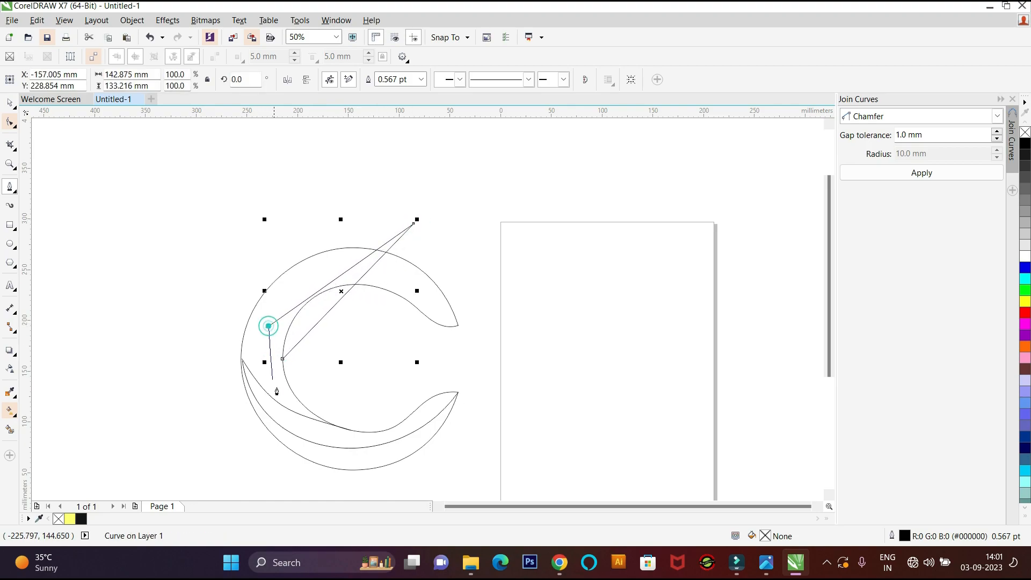
click(276, 401)
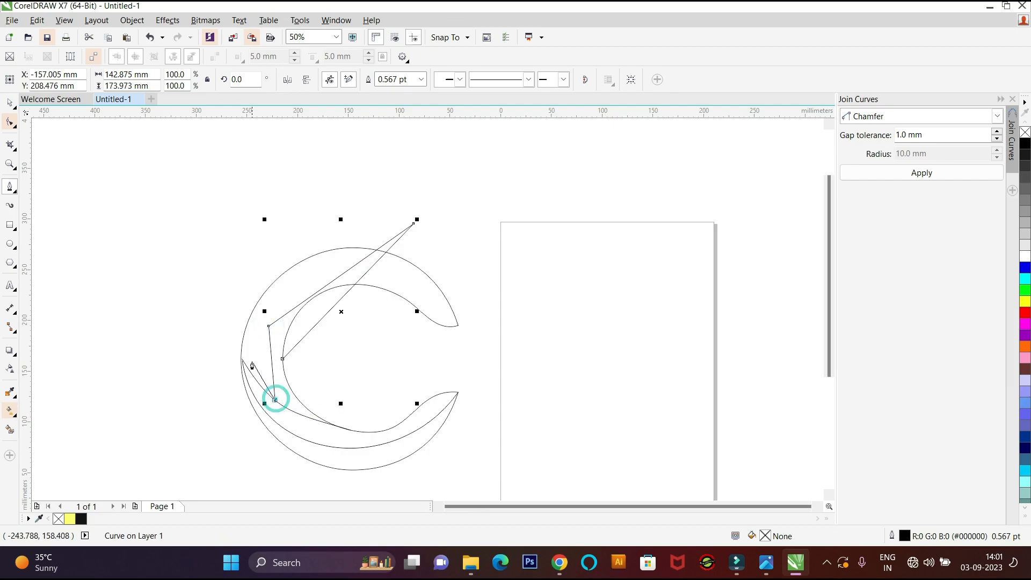
click(242, 360)
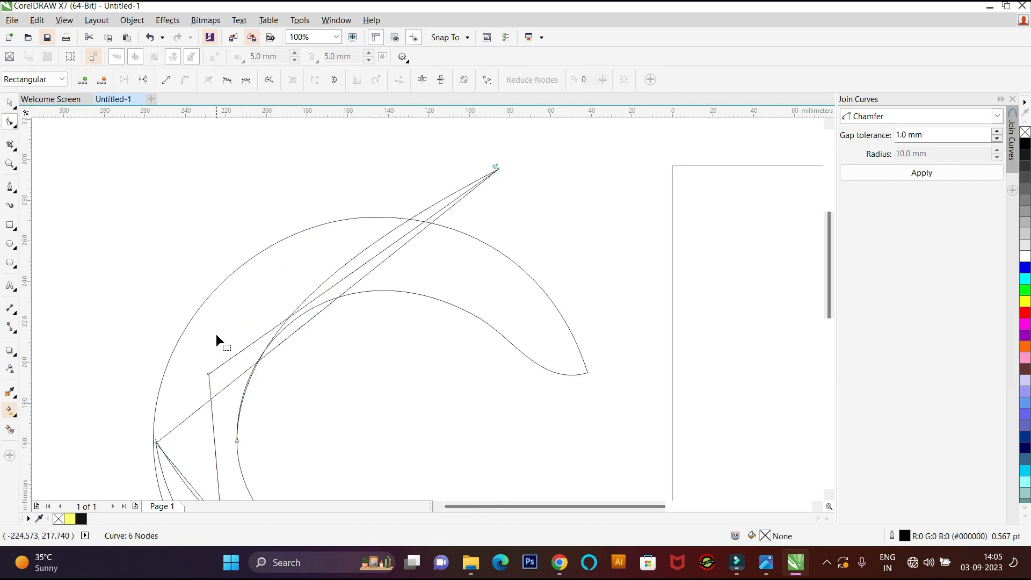
Step: Bend the straight Pen segments into curves following the C's left arm and running past its upper edge to the shared tip
scroll(237, 368, down, 1)
scroll(217, 401, up, 2)
scroll(236, 379, down, 1)
scroll(263, 343, up, 2)
drag(192, 419, 196, 400)
scroll(370, 300, down, 2)
drag(266, 385, 208, 307)
scroll(208, 369, down, 2)
scroll(200, 390, up, 2)
mouse_move(209, 413)
mouse_down()
mouse_move(156, 384)
mouse_move(202, 408)
mouse_up()
drag(298, 299, 269, 272)
scroll(359, 345, down, 2)
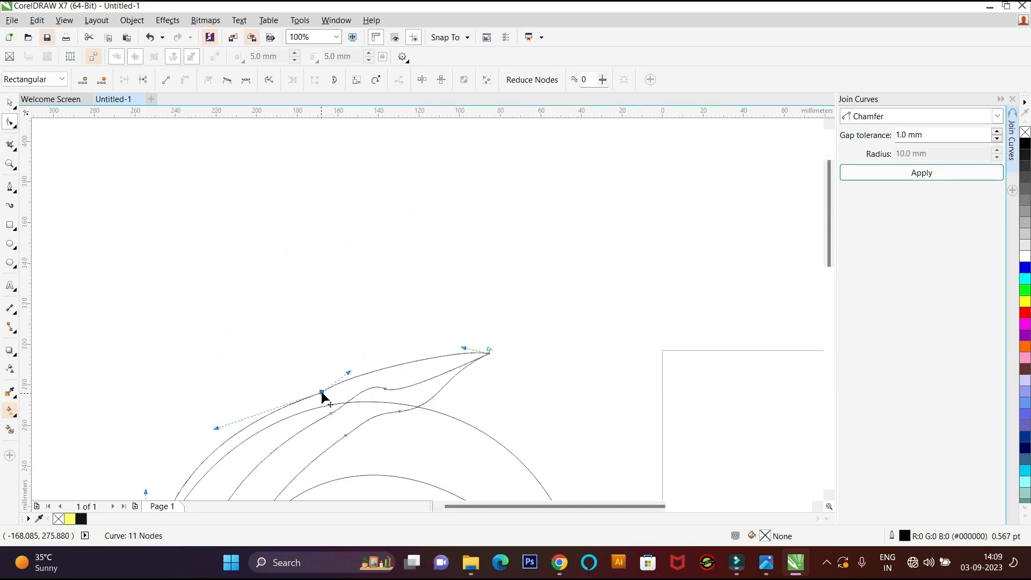
Step: Raise the shared tip above the C and reshape its three curves into an upward-sweeping flame
drag(488, 351, 432, 327)
drag(487, 353, 407, 257)
drag(357, 282, 449, 327)
drag(359, 280, 471, 333)
scroll(407, 359, up, 1)
drag(406, 362, 333, 393)
scroll(427, 408, down, 1)
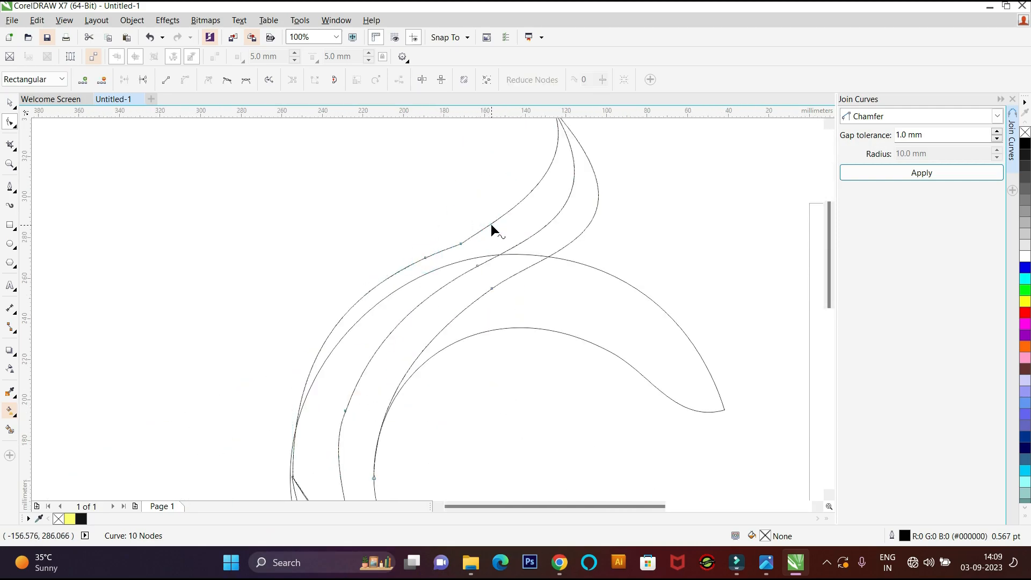
Step: Delete the surplus node where the flame's outer curve turns upward above the C
click(459, 243)
scroll(222, 327, down, 1)
scroll(178, 361, down, 1)
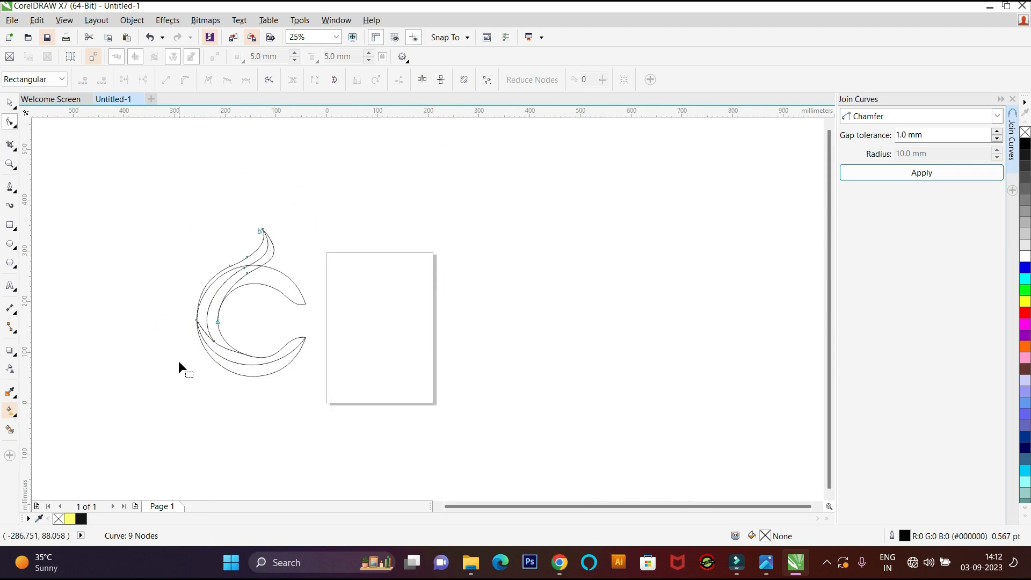
Step: Fill the two curved bands in the C's lower part with yellow using Smart Fill
click(9, 432)
click(241, 368)
scroll(237, 358, up, 2)
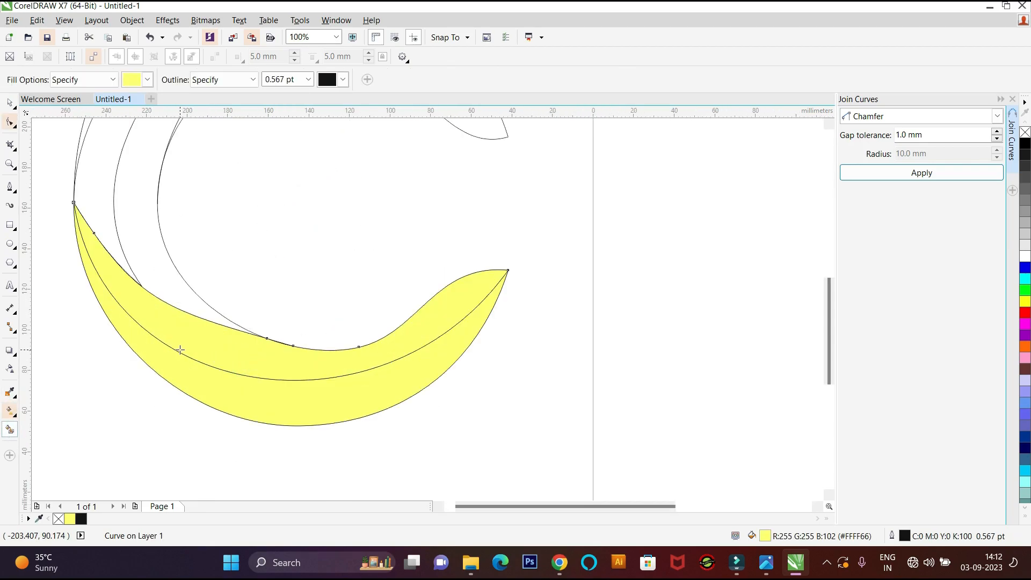
scroll(224, 175, down, 2)
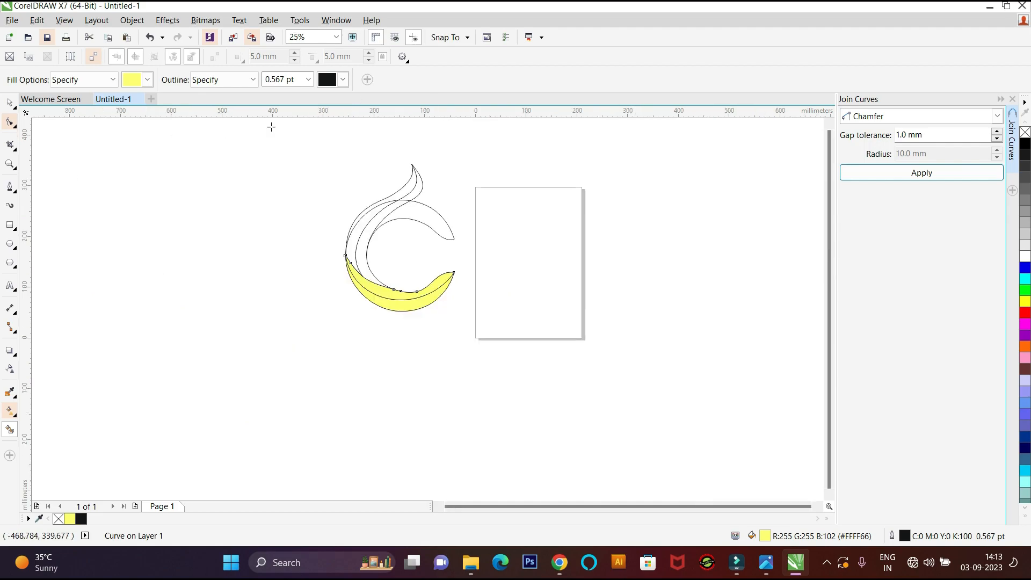
Step: Apply yellow-and-orange fountain fills to the two lower bands, with orange at the inner band's left end and the outer band's right end
click(9, 411)
scroll(404, 286, up, 2)
drag(571, 215, 554, 240)
drag(222, 277, 203, 218)
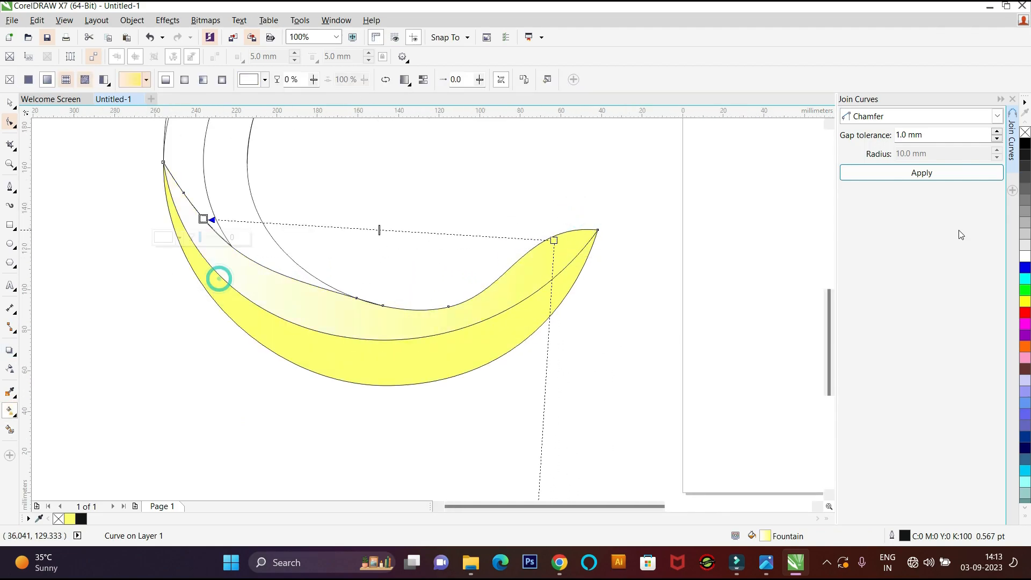
click(1025, 346)
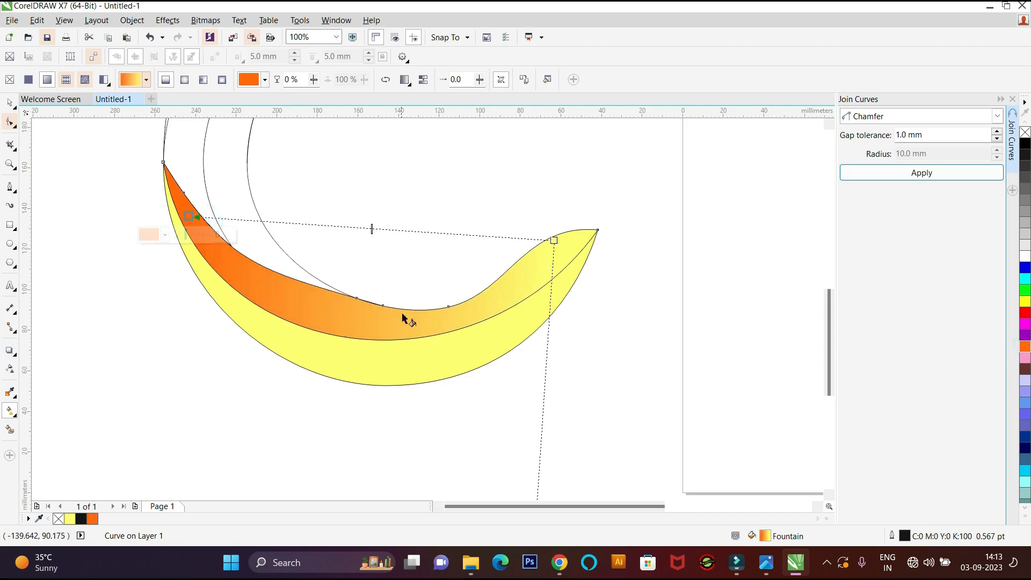
click(403, 350)
drag(210, 274, 597, 321)
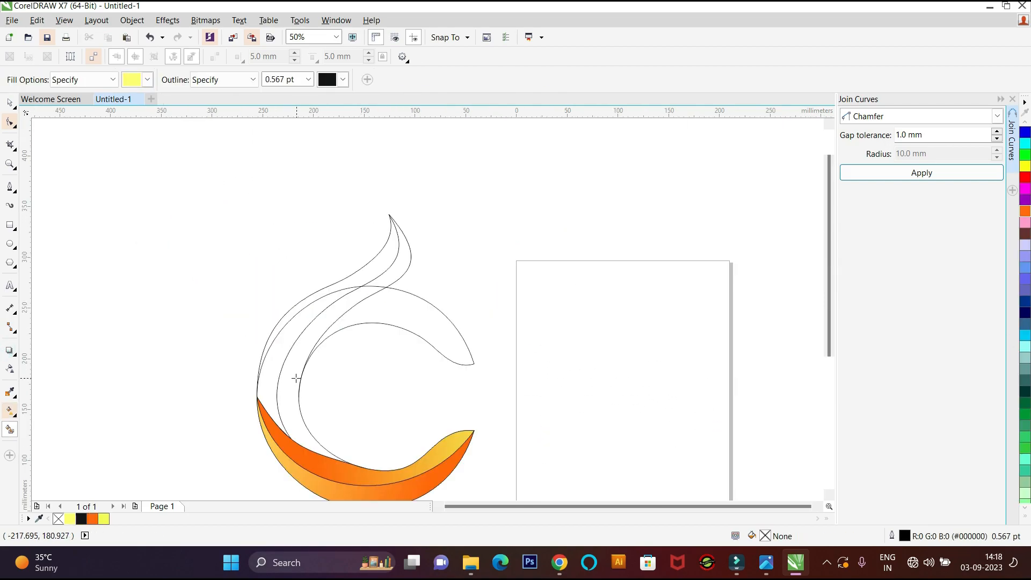
Step: Fill the sections of the left arm and its flame-shaped tip with yellow using Smart Fill
click(295, 377)
click(275, 353)
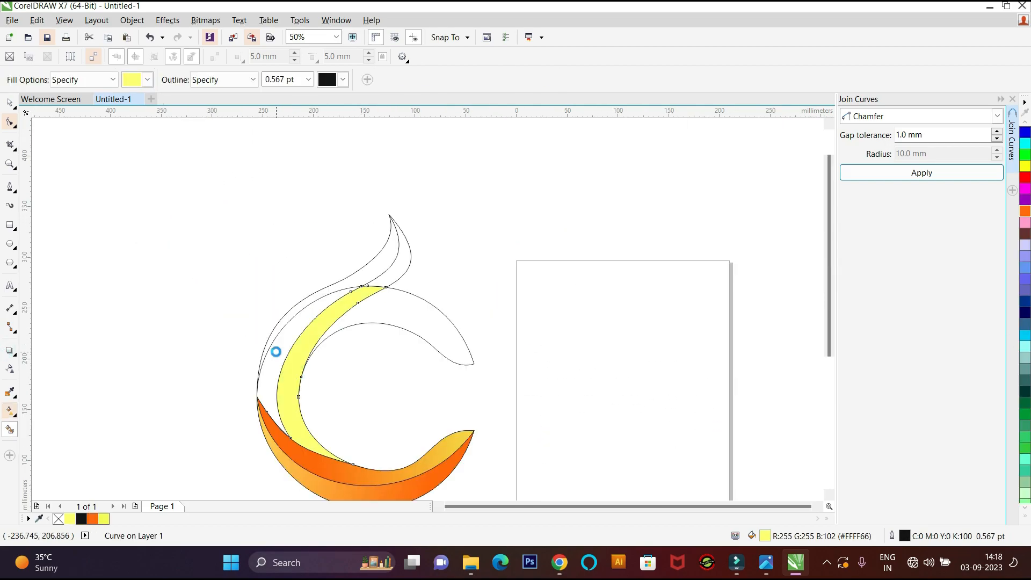
click(290, 306)
click(386, 275)
Step: Select the inner band's tip piece and lower piece and weld them into one shape
click(9, 103)
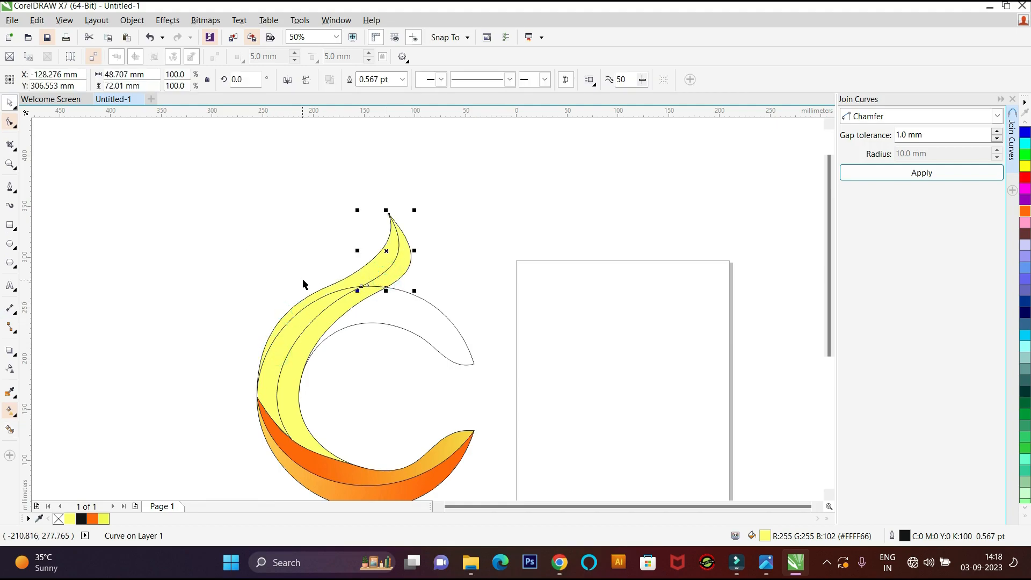
shift+click(304, 345)
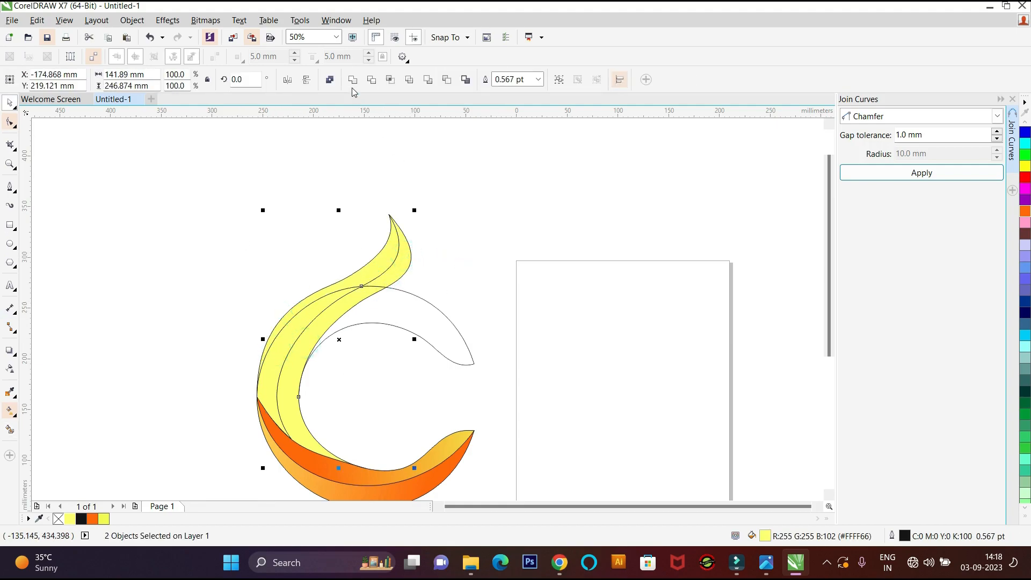
click(379, 261)
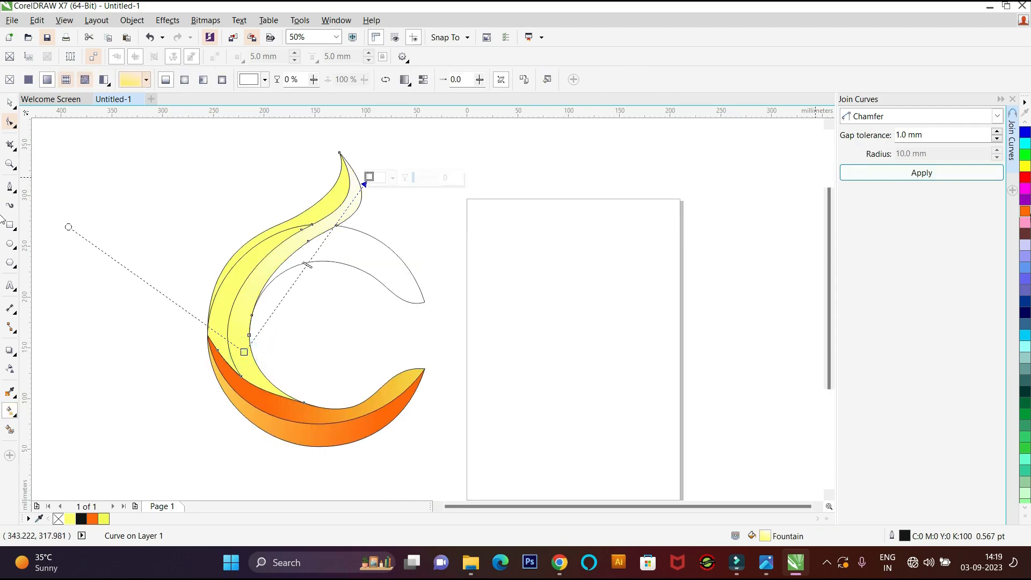
Step: Color the welded inner band's fountain fill from magenta at the lower end to purple at the tip
scroll(1024, 253, up, 4)
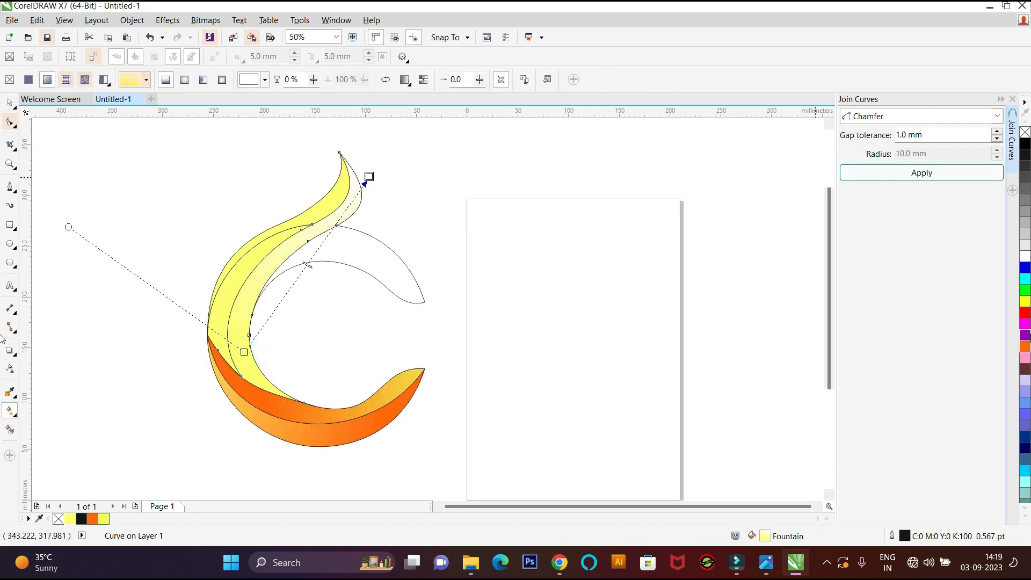
click(1026, 334)
drag(243, 351, 225, 406)
click(1023, 322)
click(220, 297)
drag(213, 327, 337, 161)
key(ctrl+z)
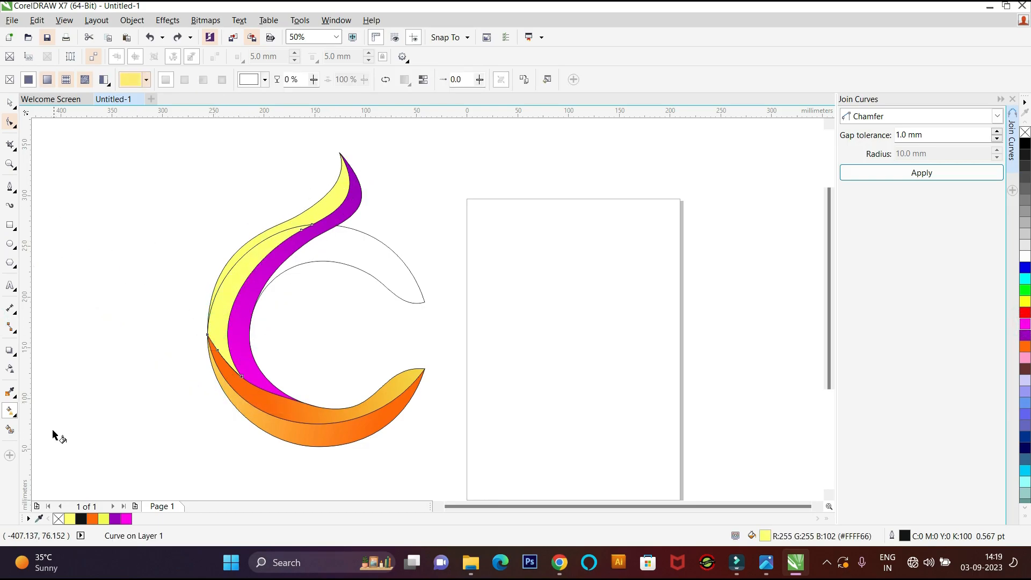
Step: Weld the yellow pieces of the left arm's outer band into one shape reaching the flame tip
click(12, 428)
key(space)
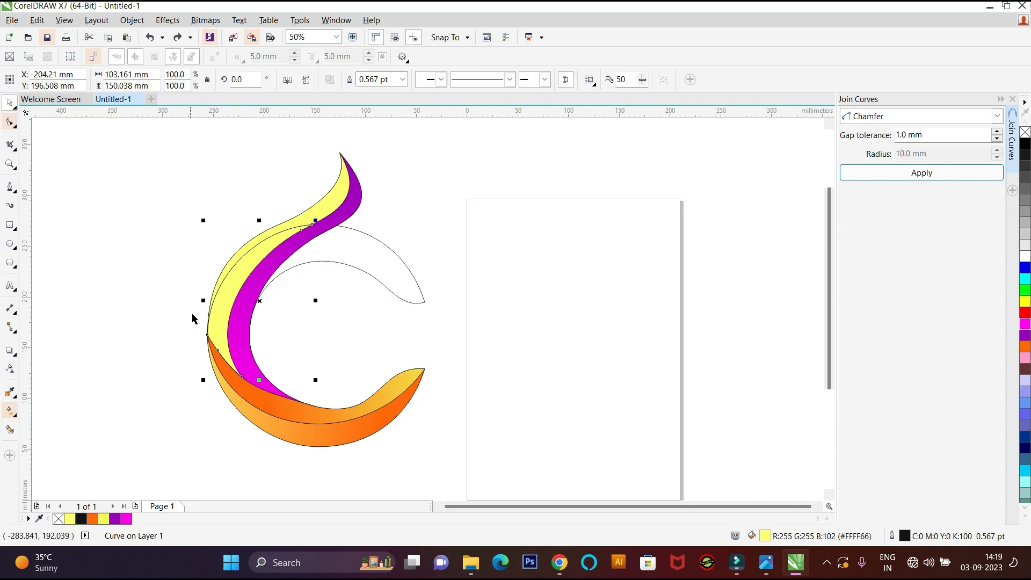
scroll(238, 243, up, 1)
click(371, 190)
scroll(371, 191, down, 1)
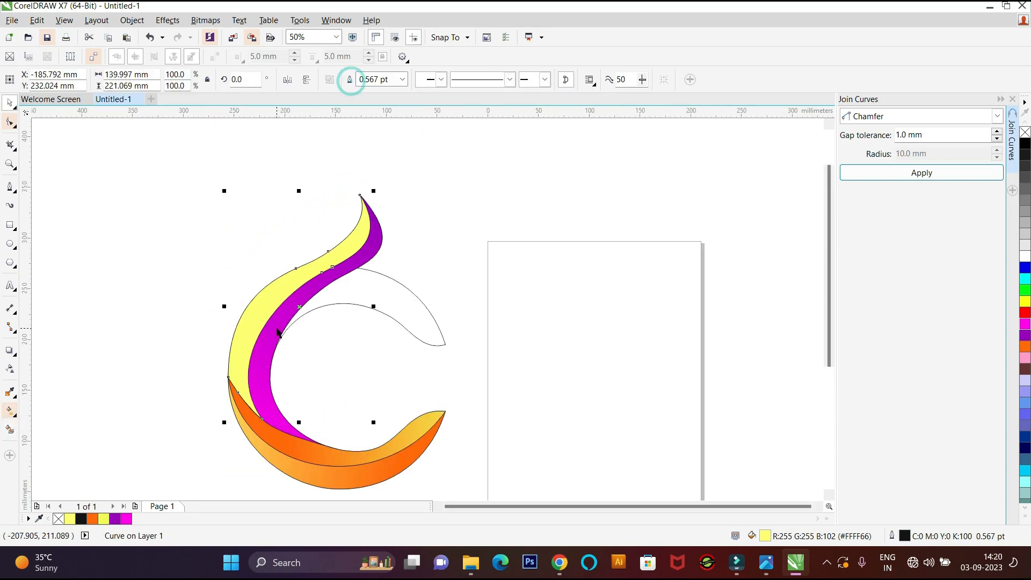
Step: Apply a fountain fill to the outer band, from purple at the lower end to magenta at the tip
click(10, 413)
drag(228, 388, 353, 199)
click(1025, 326)
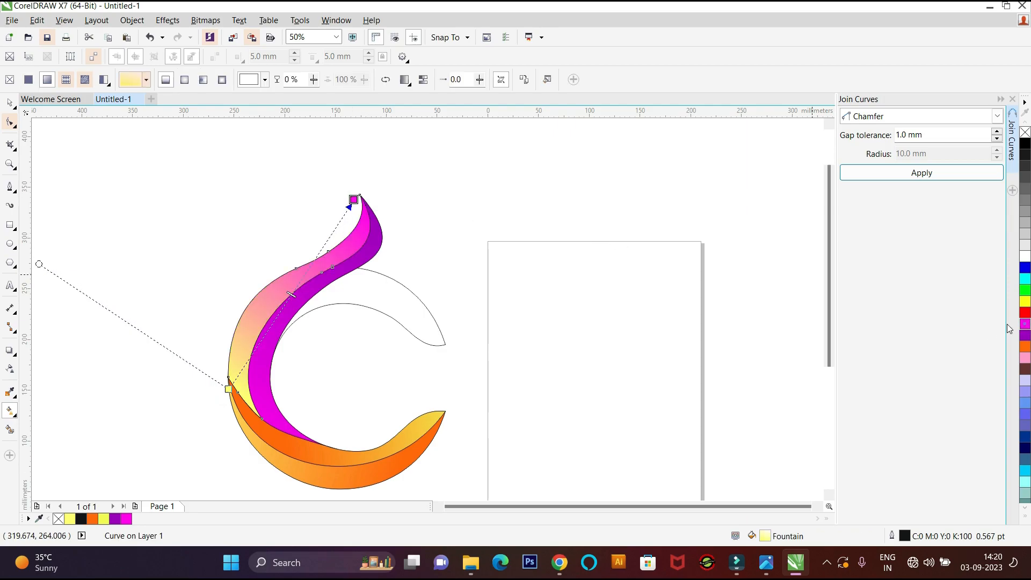
click(228, 387)
click(19, 368)
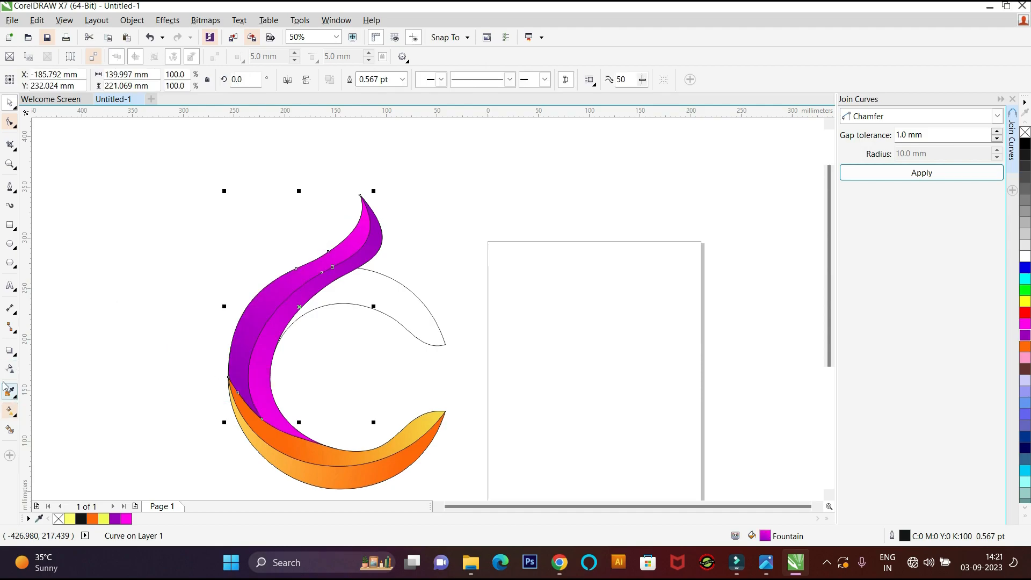
Step: Draw a straight Pen line from the purple band's inner edge to the C's upper-right tip, spanning about 122 by 54 mm
click(10, 186)
click(317, 293)
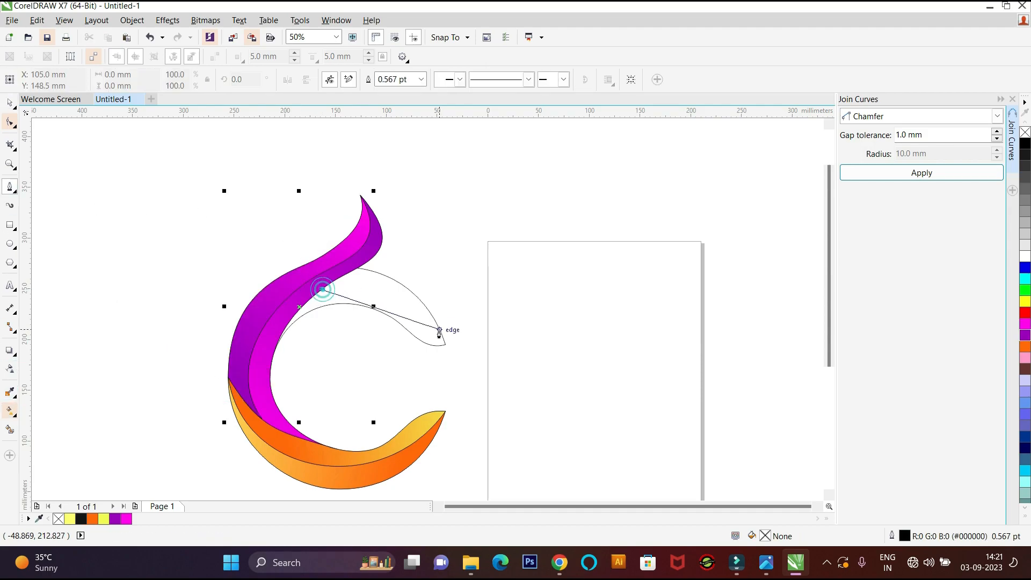
double_click(446, 345)
click(443, 343)
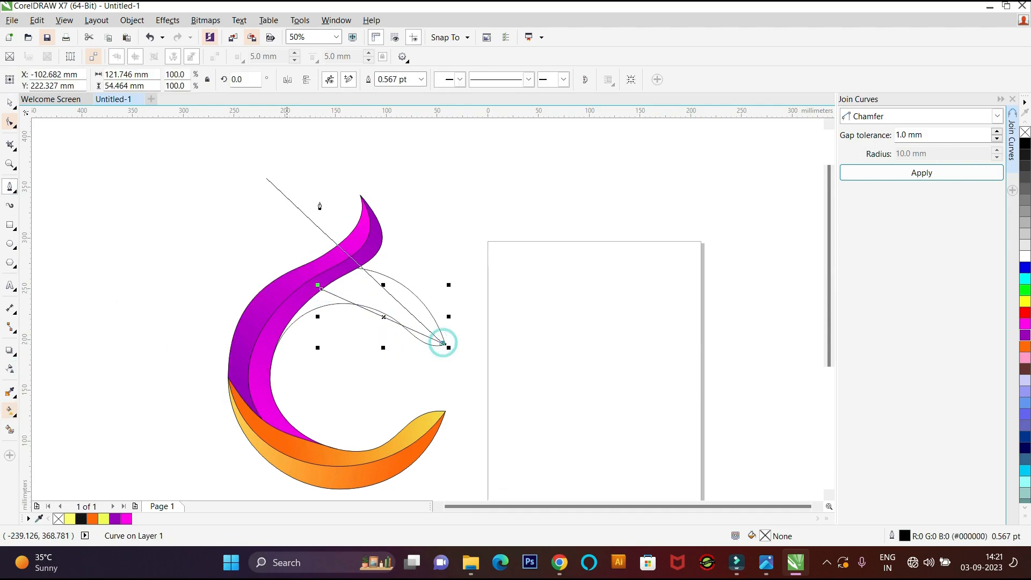
click(446, 345)
Step: Select both nodes of the new straight line and convert its segment to a curve
click(10, 123)
scroll(460, 329, up, 4)
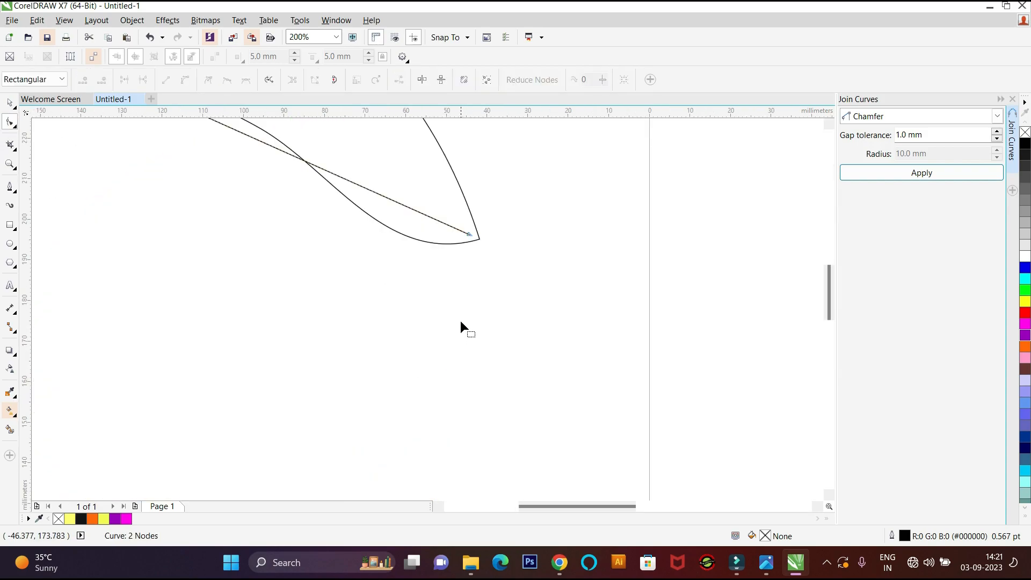
scroll(531, 226, down, 6)
drag(564, 322, 407, 207)
click(185, 79)
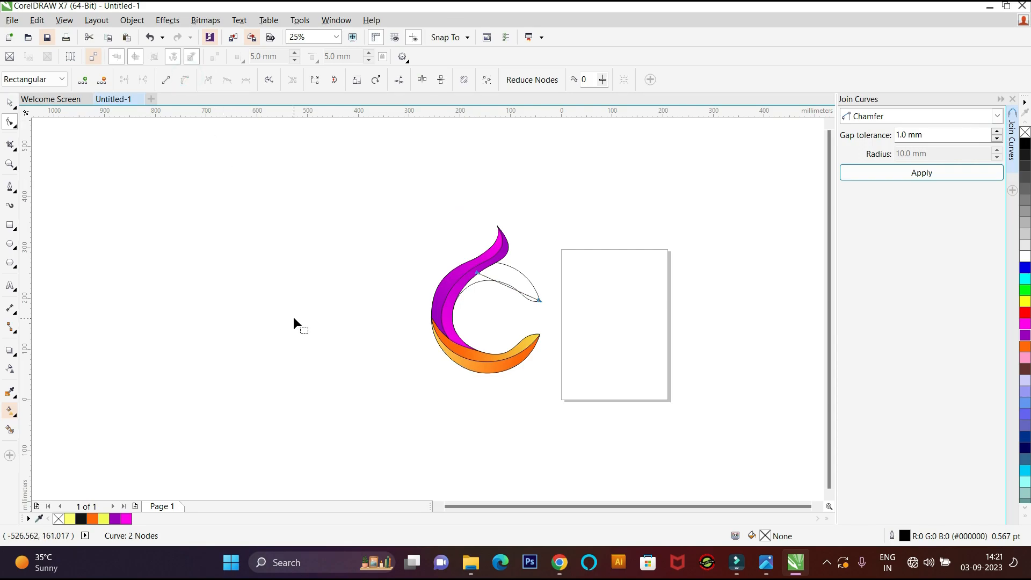
Step: Bend the line upward into an arc midway between the upper arm's outer and inner edges
scroll(514, 262, up, 3)
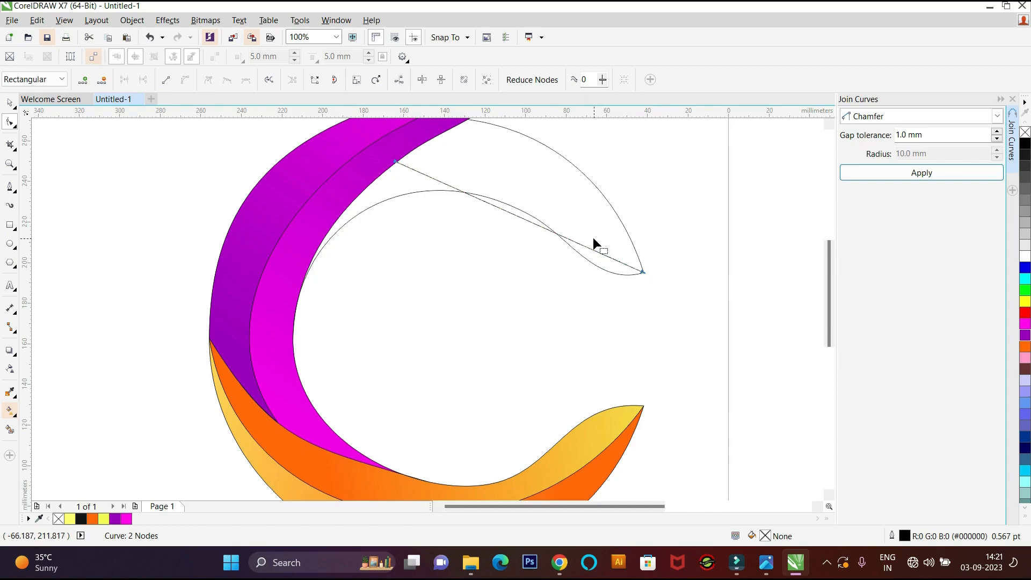
scroll(565, 236, down, 1)
scroll(544, 231, up, 1)
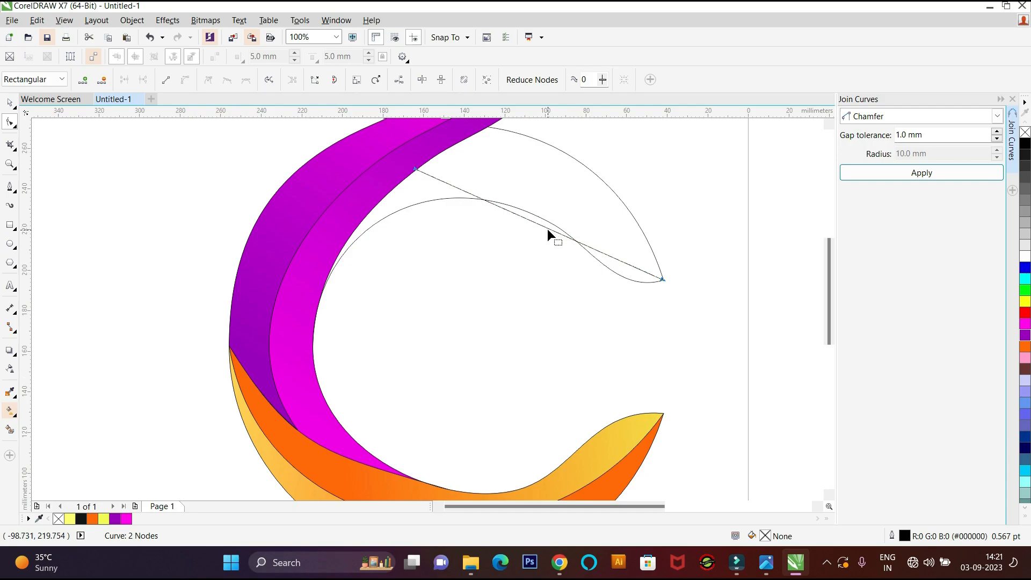
scroll(546, 229, down, 1)
scroll(623, 241, up, 1)
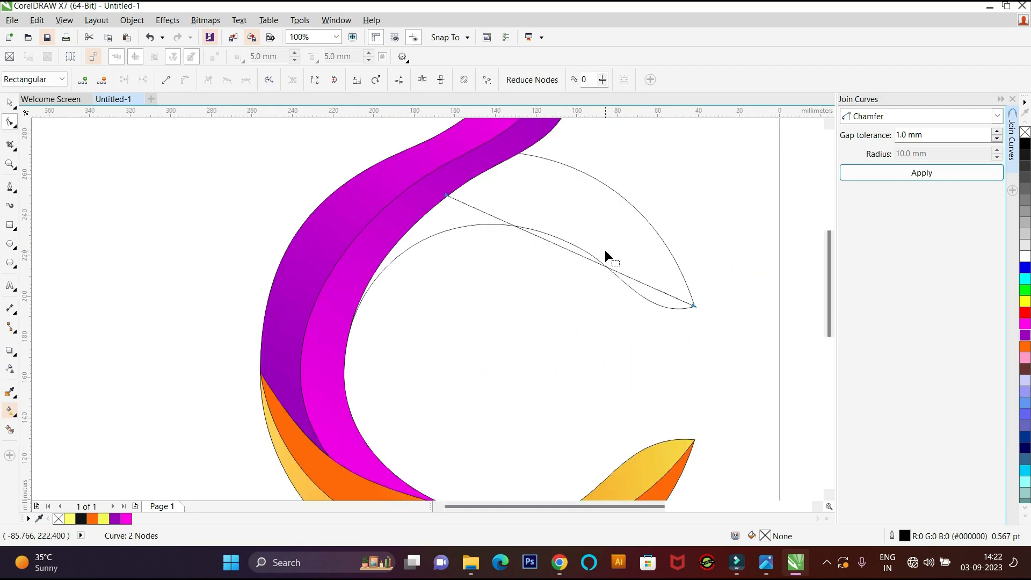
drag(591, 257, 586, 212)
scroll(582, 226, down, 1)
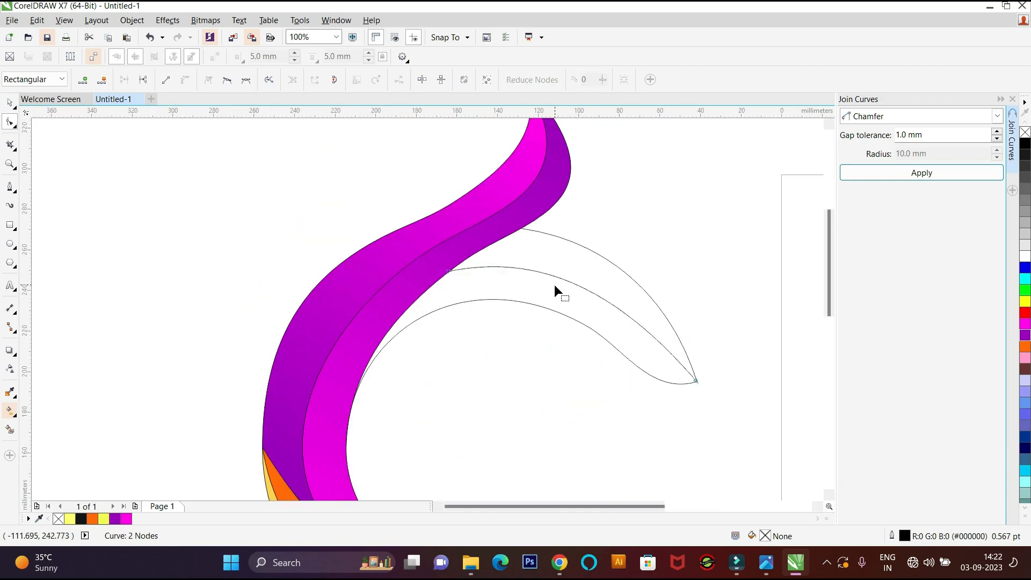
Step: Fill both bands of the C's upper arm with yellow using Smart Fill
click(10, 430)
click(549, 284)
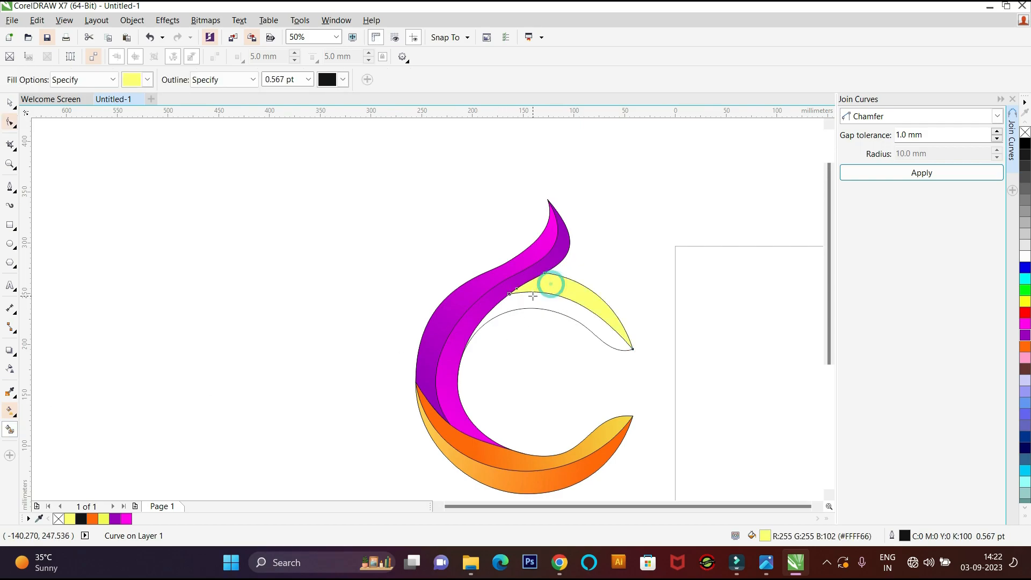
click(531, 296)
Step: Apply a linear fountain fill to the upper arm's inner band, from soft blue beside the purple band to cyan near the tip
click(9, 410)
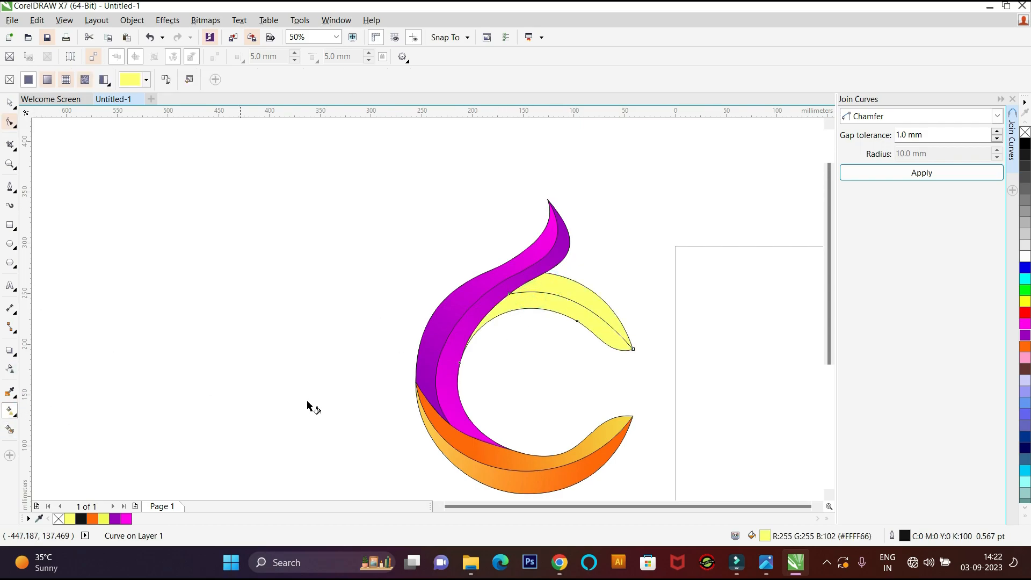
drag(494, 305, 658, 345)
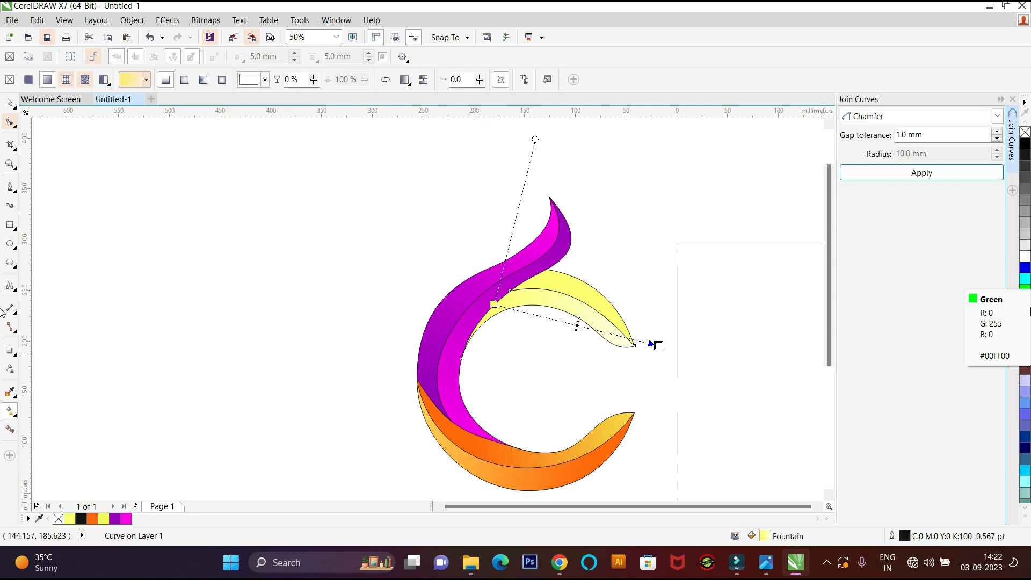
click(1025, 278)
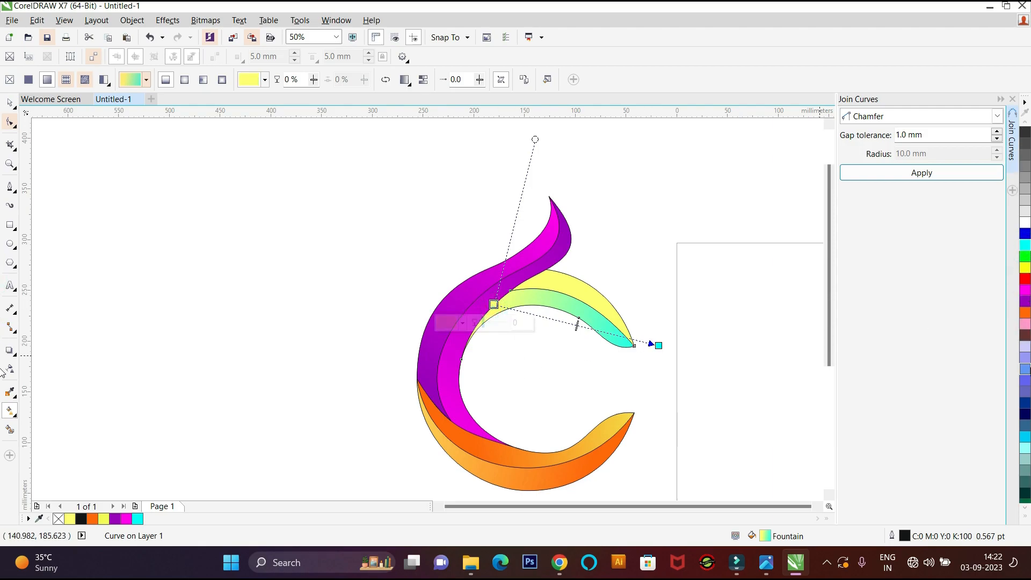
click(1025, 368)
scroll(663, 350, up, 1)
drag(654, 340, 567, 315)
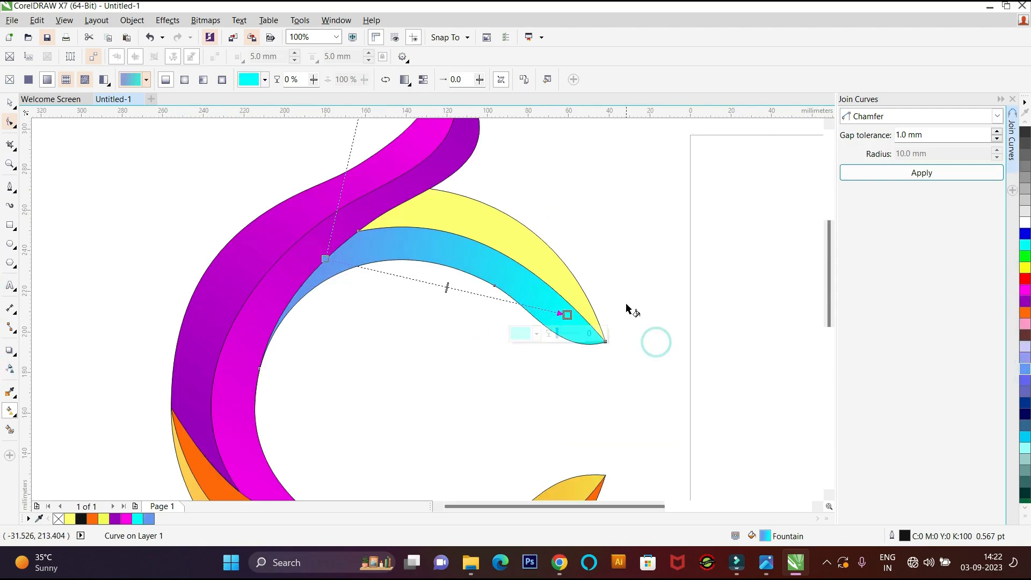
Step: Apply a linear fountain fill to the upper arm's outer band, from soft blue at the tip to cyan beside the purple band
scroll(628, 310, down, 1)
drag(627, 346, 487, 276)
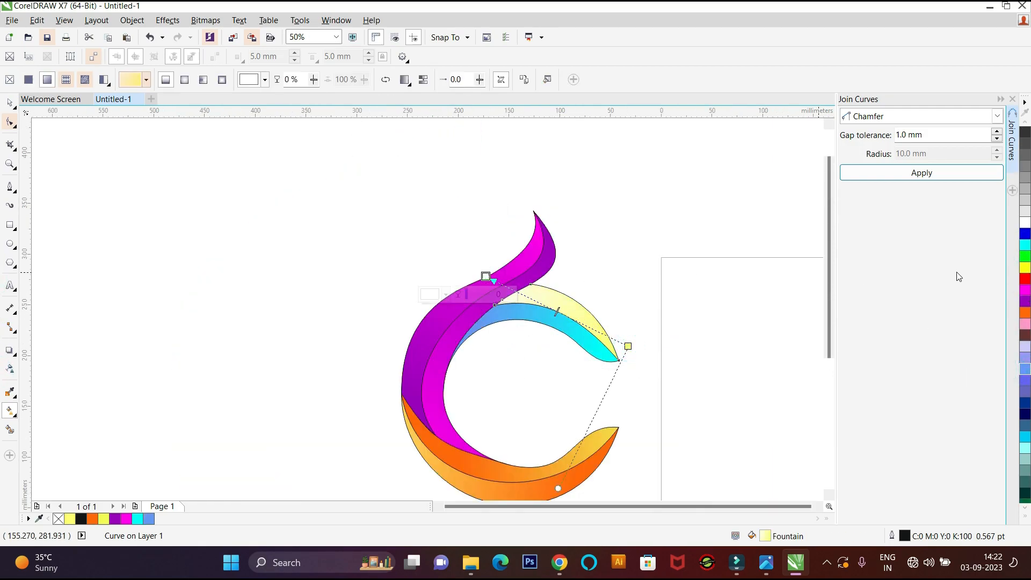
click(1026, 245)
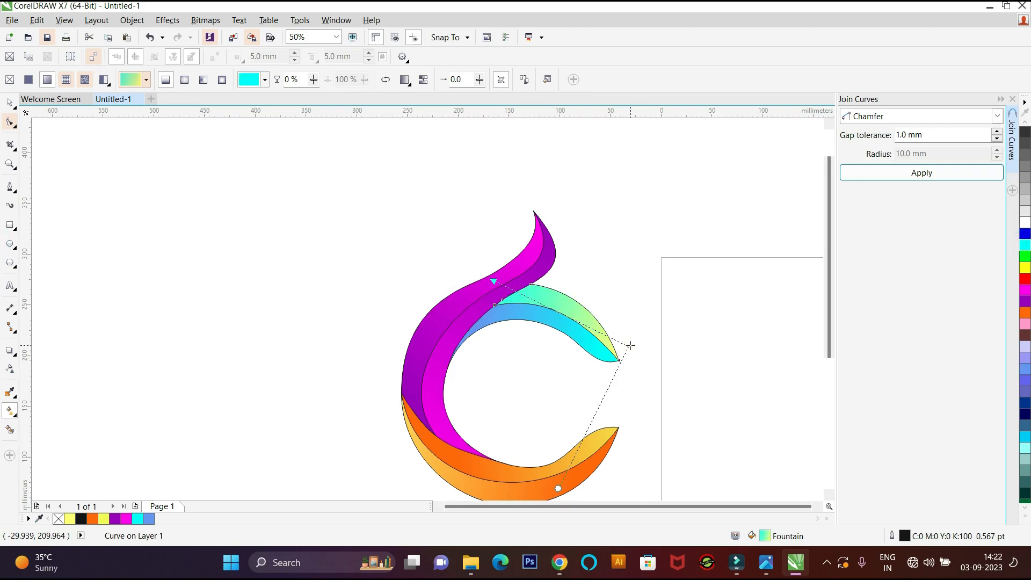
click(1025, 369)
Step: Select all the objects that make up the C logo
double_click(9, 102)
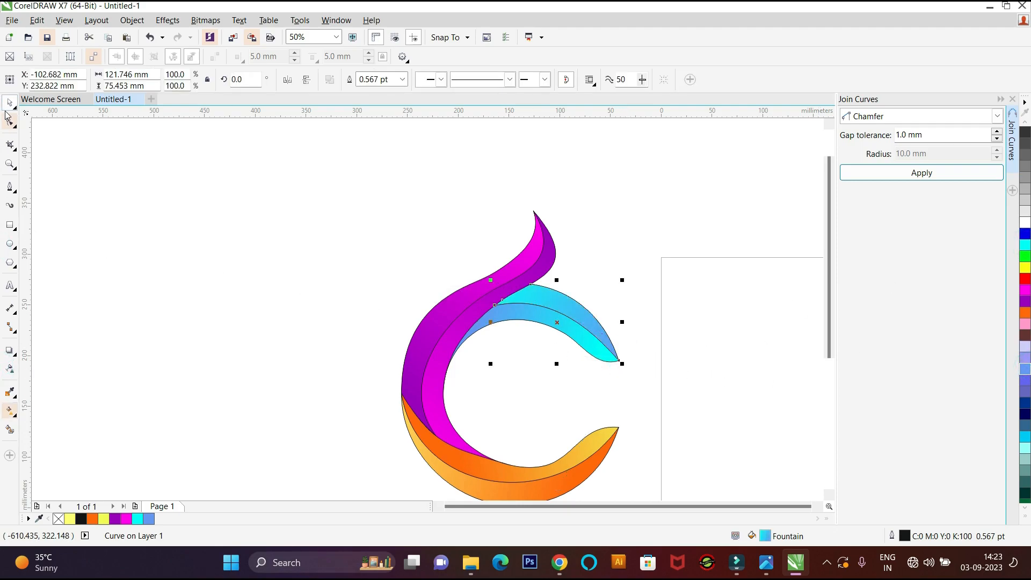
scroll(207, 211, down, 1)
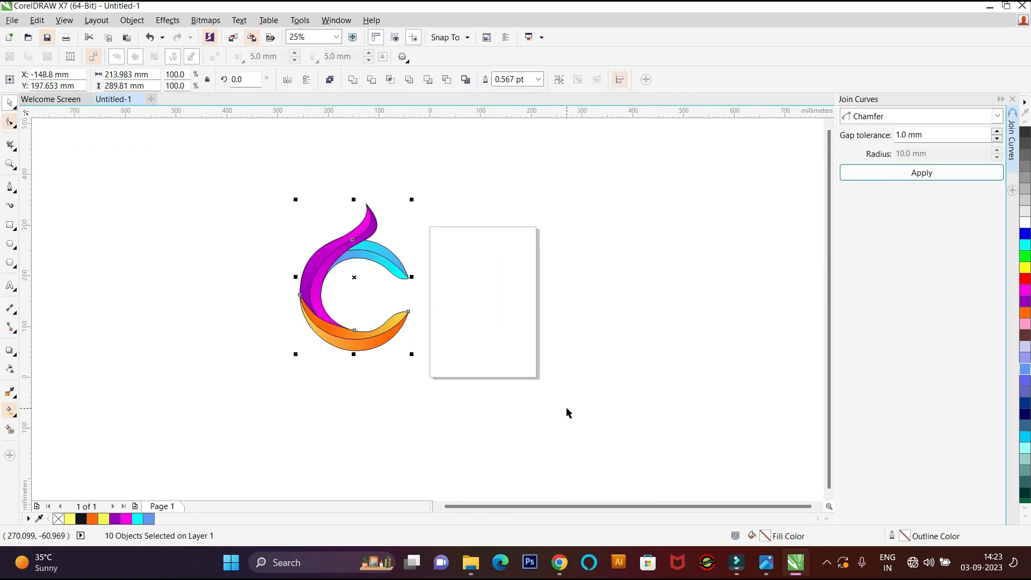